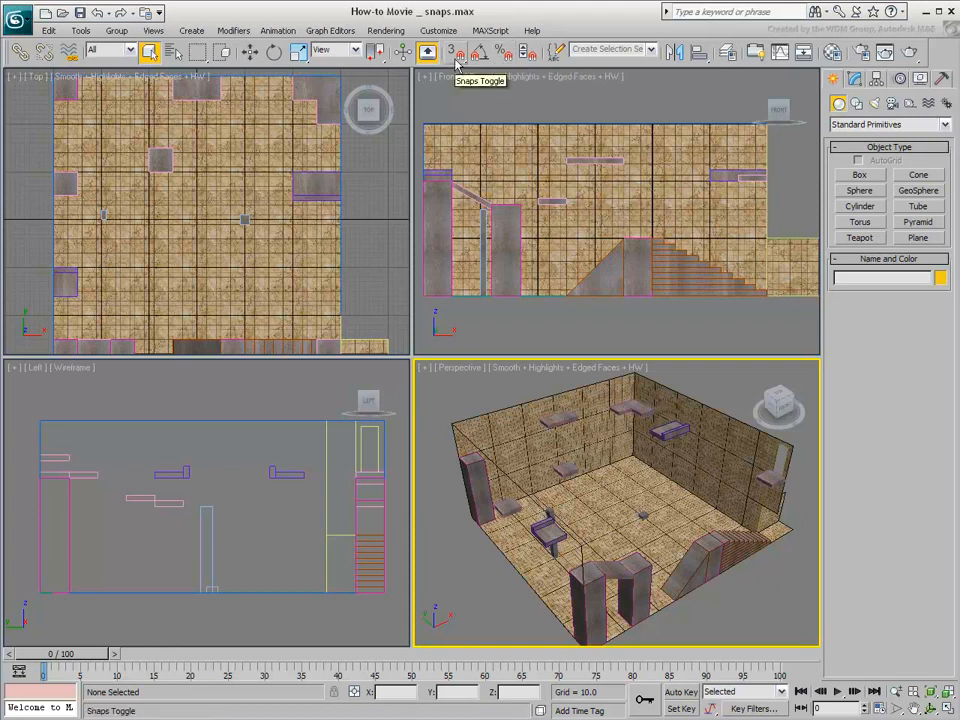
Switch the 3D, angle and percent snaps on and off again, one after another
click(457, 60)
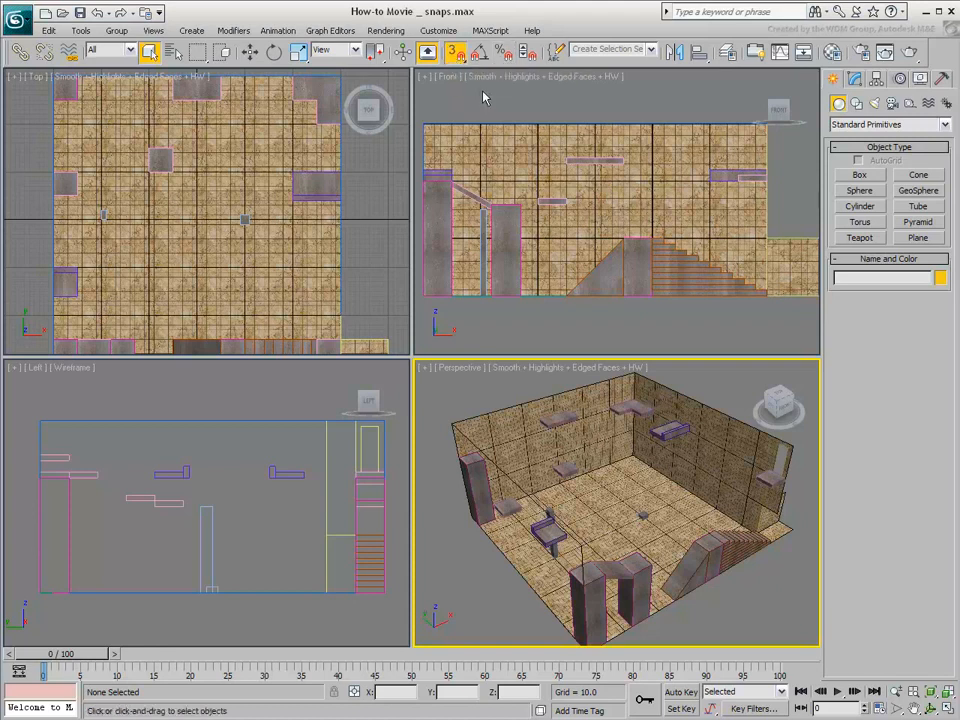
key(s)
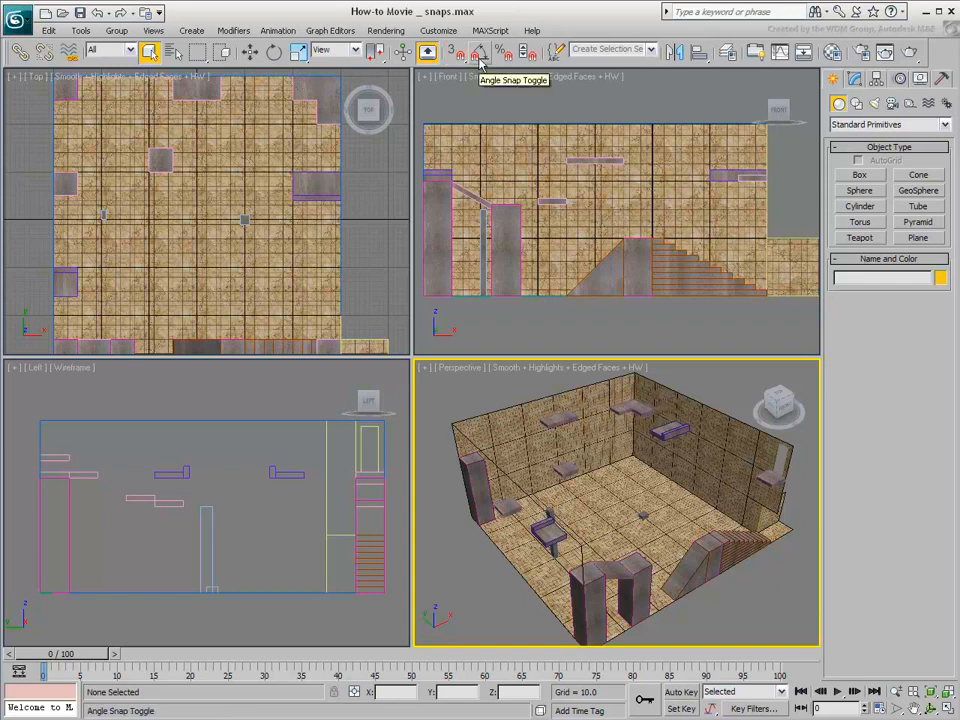
click(480, 55)
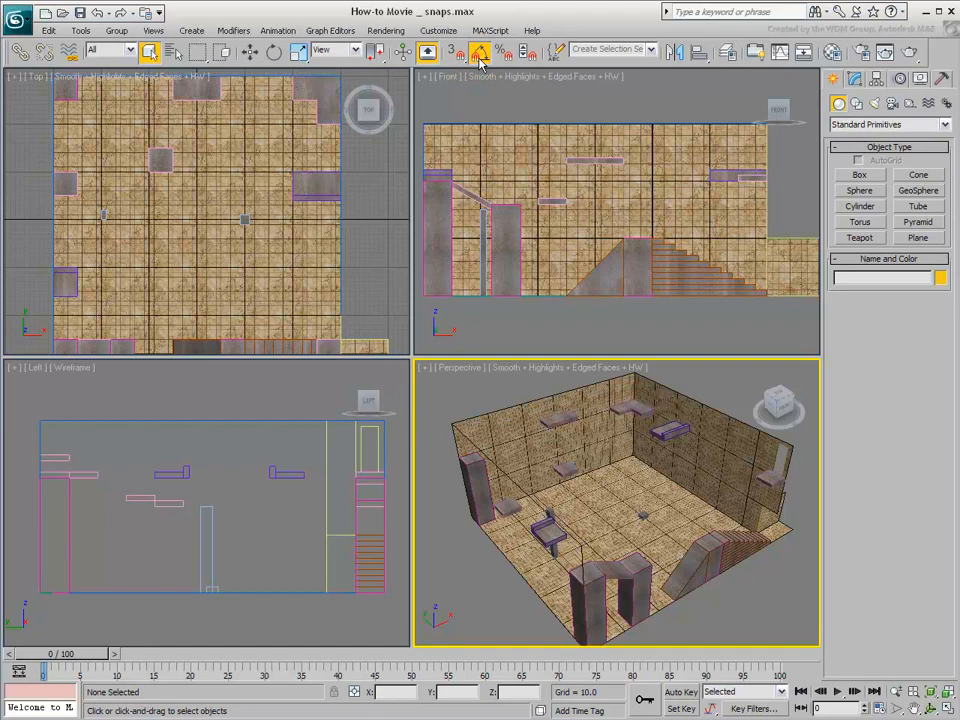
key(a)
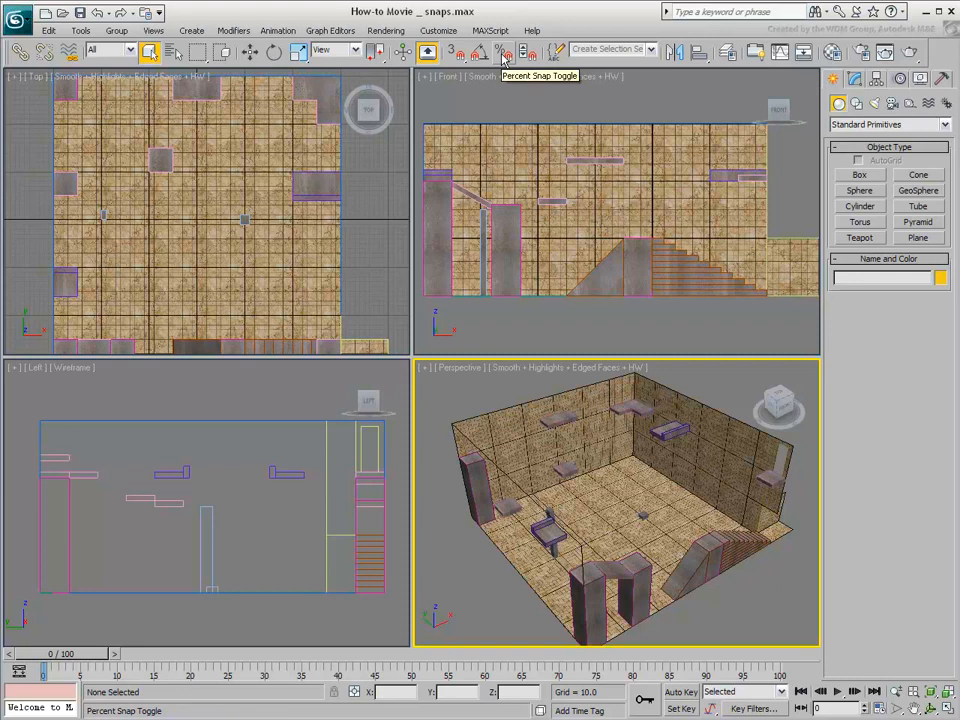
click(503, 55)
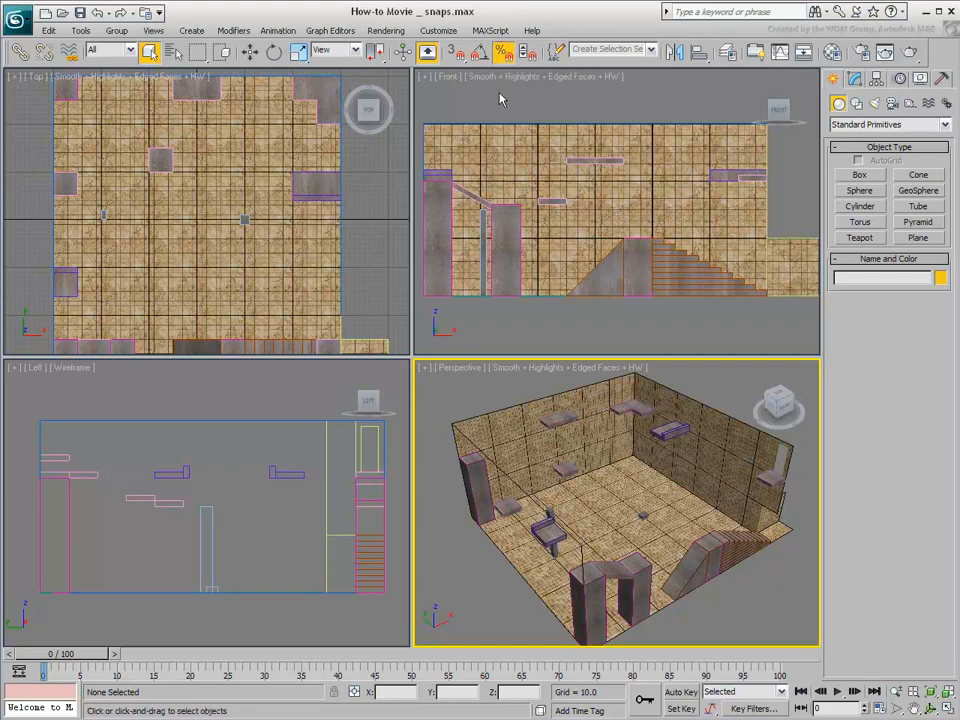
key(ctrl+shift+p)
Examine the angle and percent increments in the Grid and Snap Settings options, and close the dialog
right_click(487, 59)
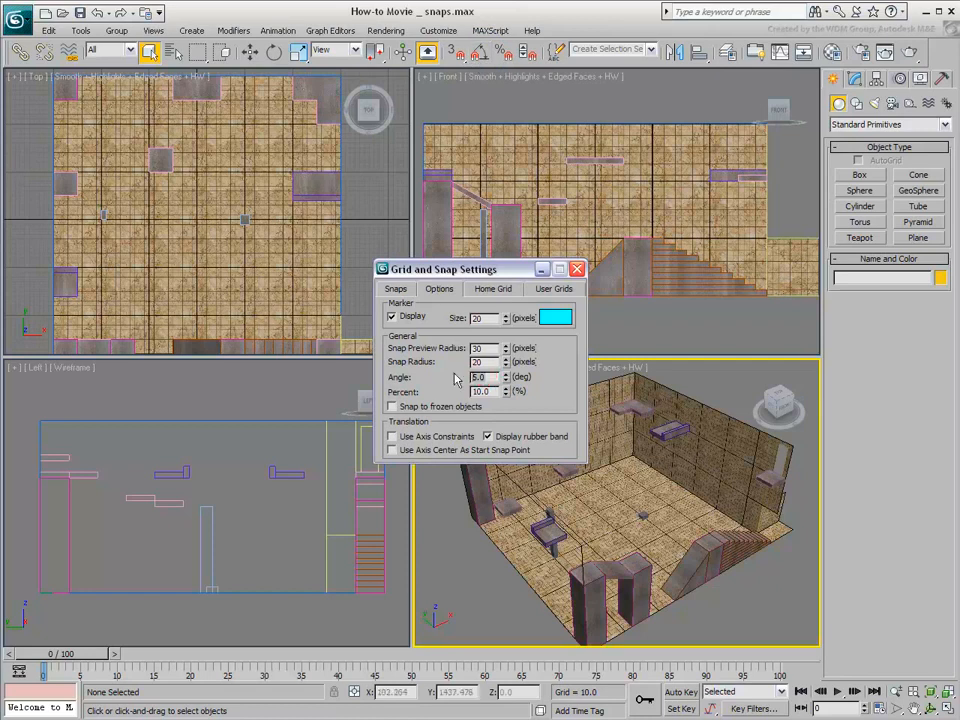
click(398, 380)
click(474, 391)
click(399, 392)
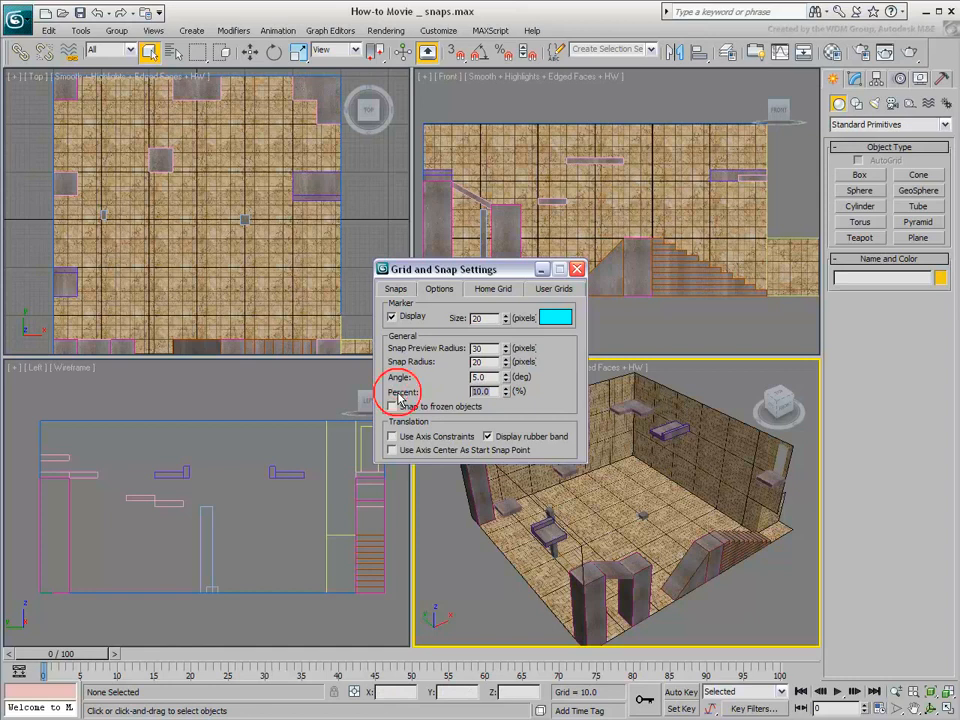
click(577, 269)
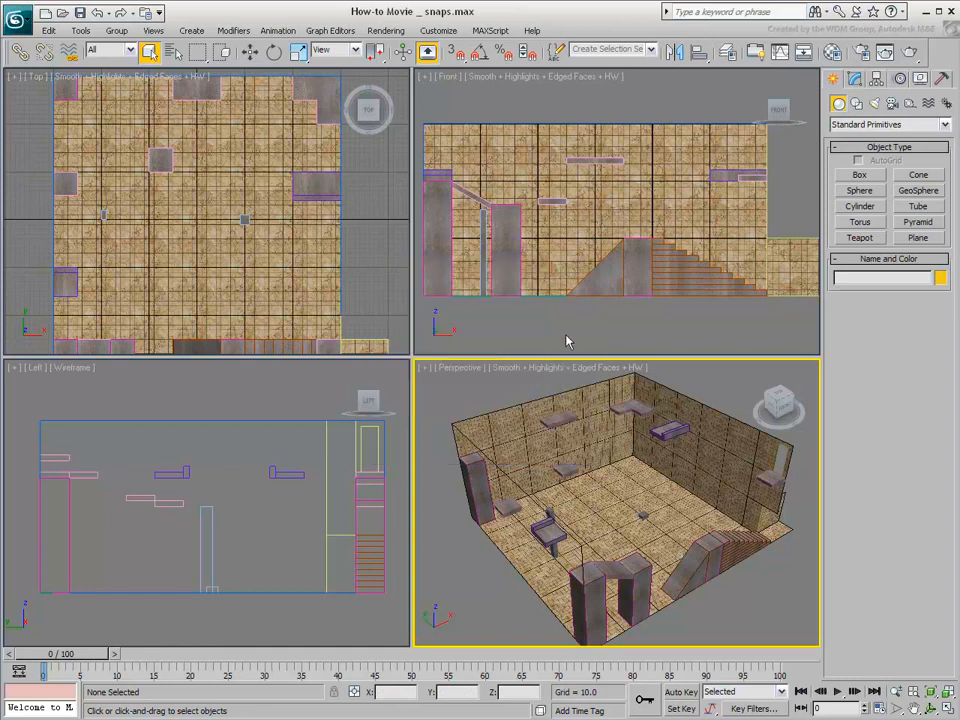
Turn on 3D snapping and display the floating Snaps toolbar
click(456, 57)
drag(456, 57, 457, 127)
right_click(584, 64)
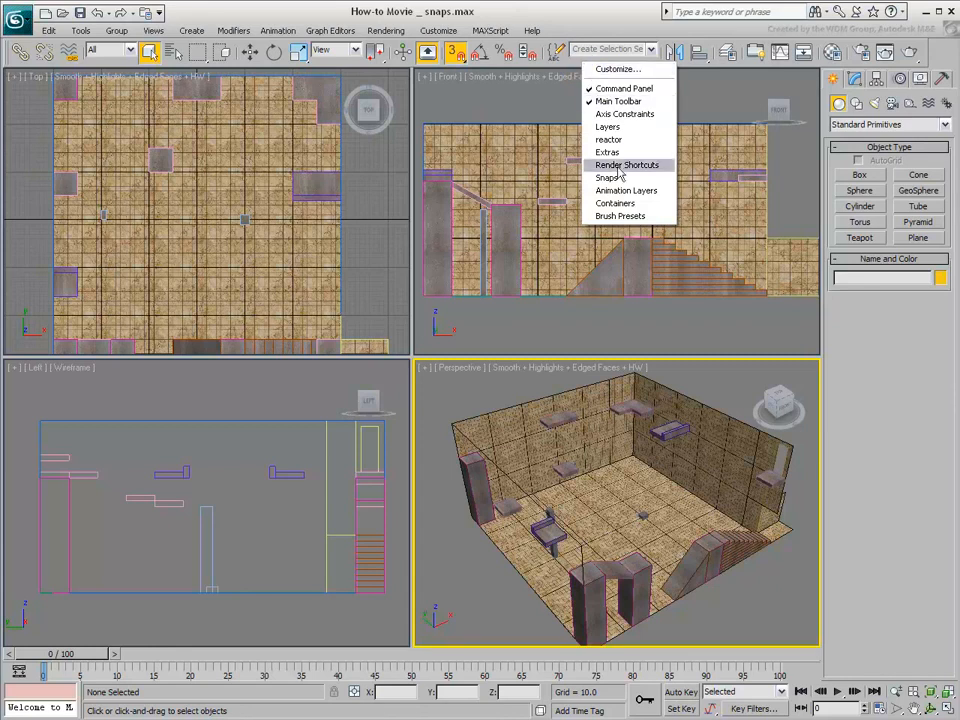
click(607, 177)
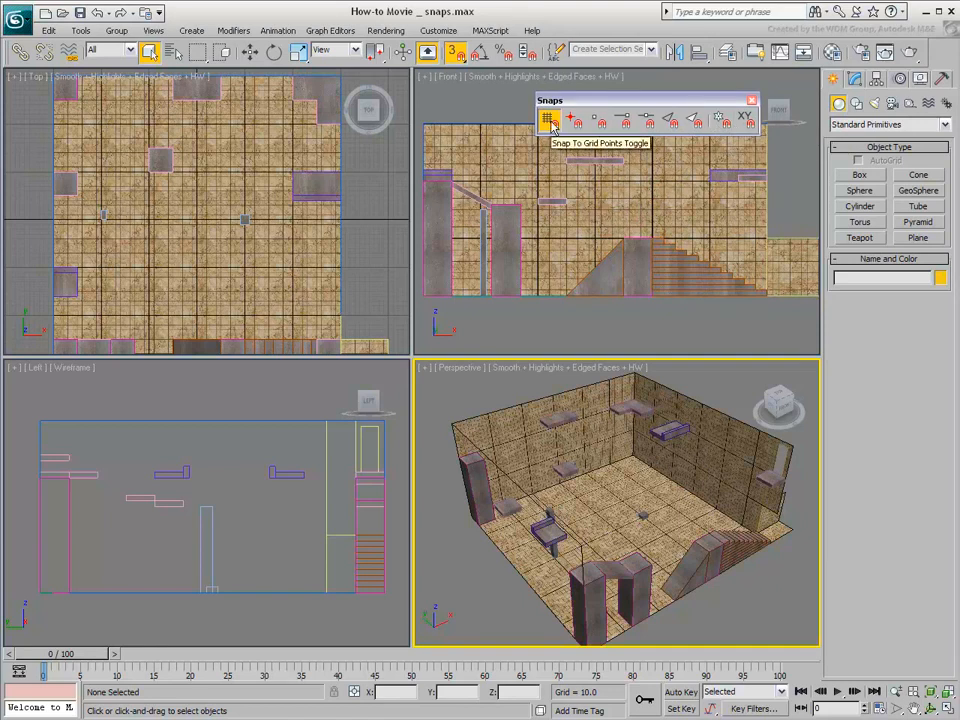
Select the small square floating platform in the Top viewport and activate Move to preview its grid point snapping
middle_drag(160, 142, 216, 214)
scroll(216, 214, up, 5)
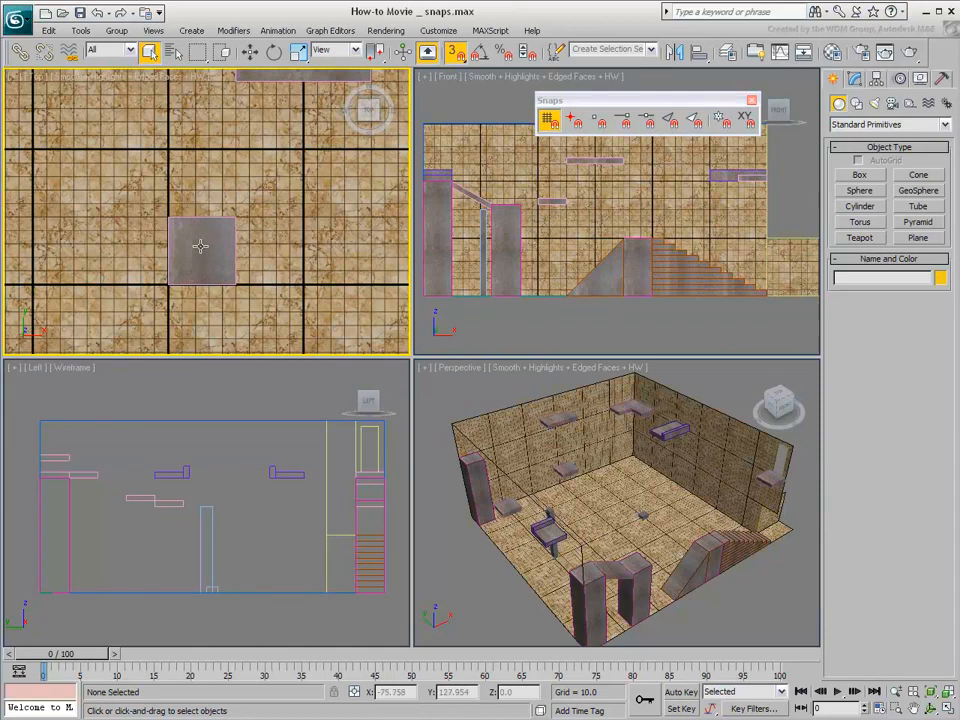
click(200, 246)
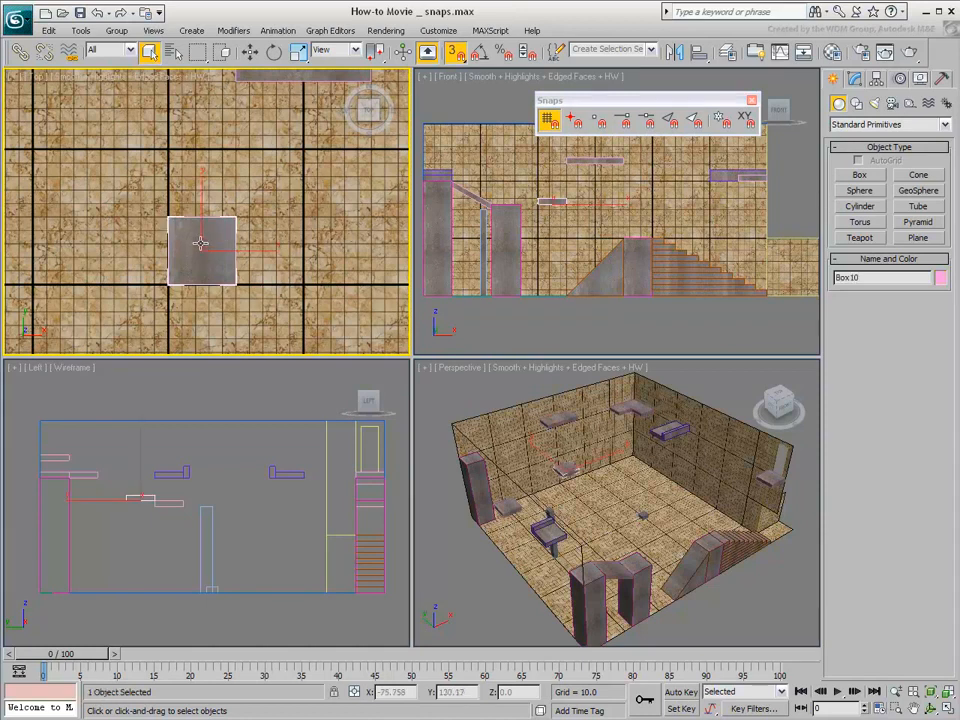
click(250, 52)
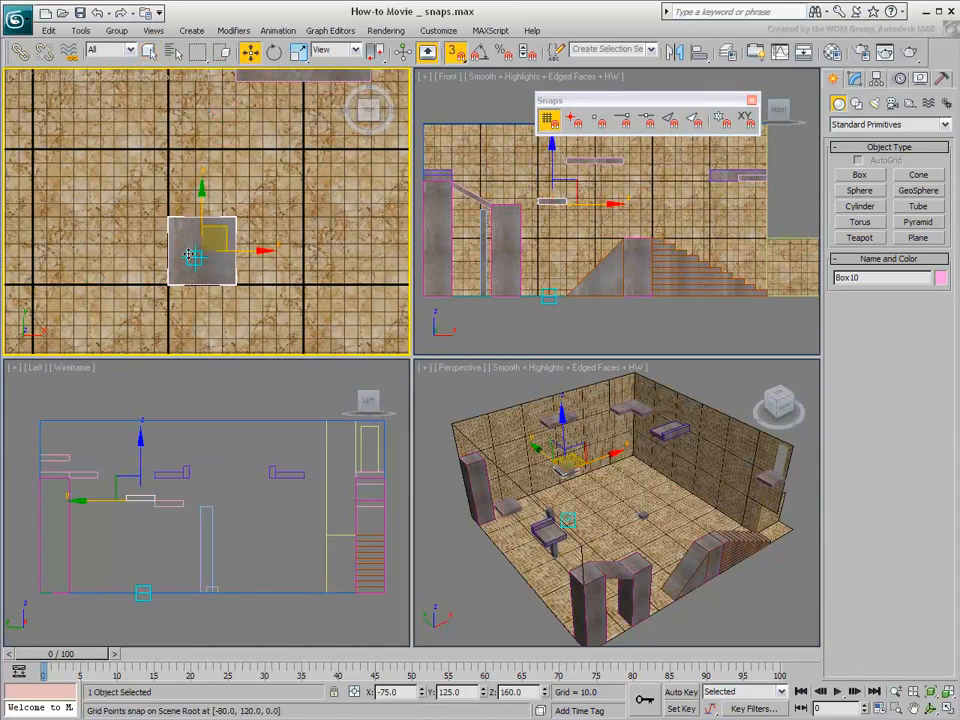
drag(195, 259, 212, 216)
Enable the Pivot, Vertex, Midpoint, Edge and Face snap types in addition to Grid Points
click(573, 121)
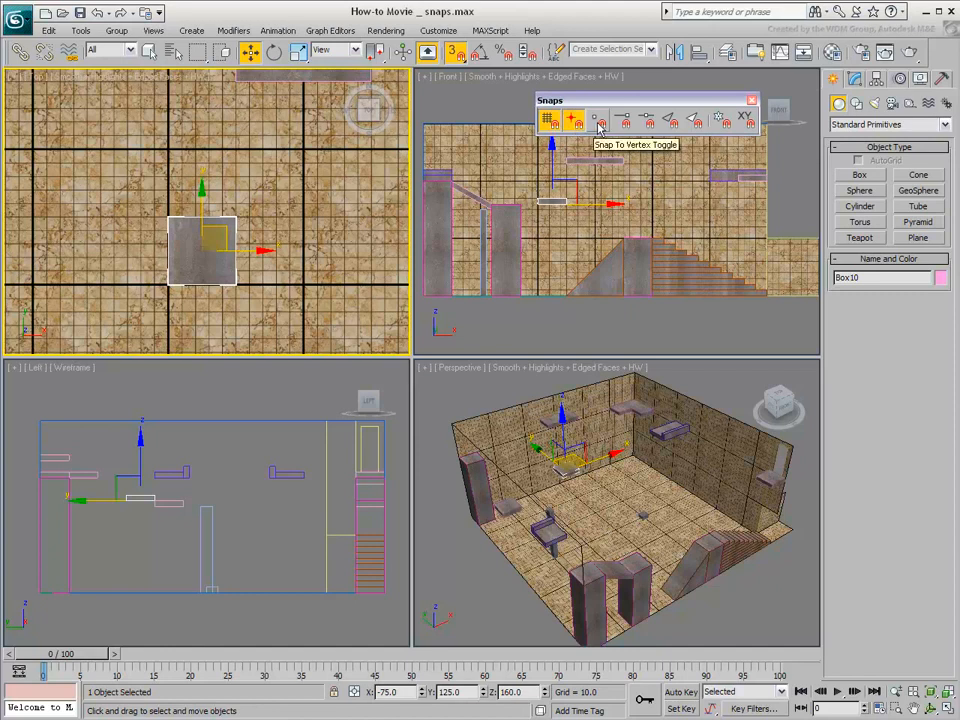
click(599, 121)
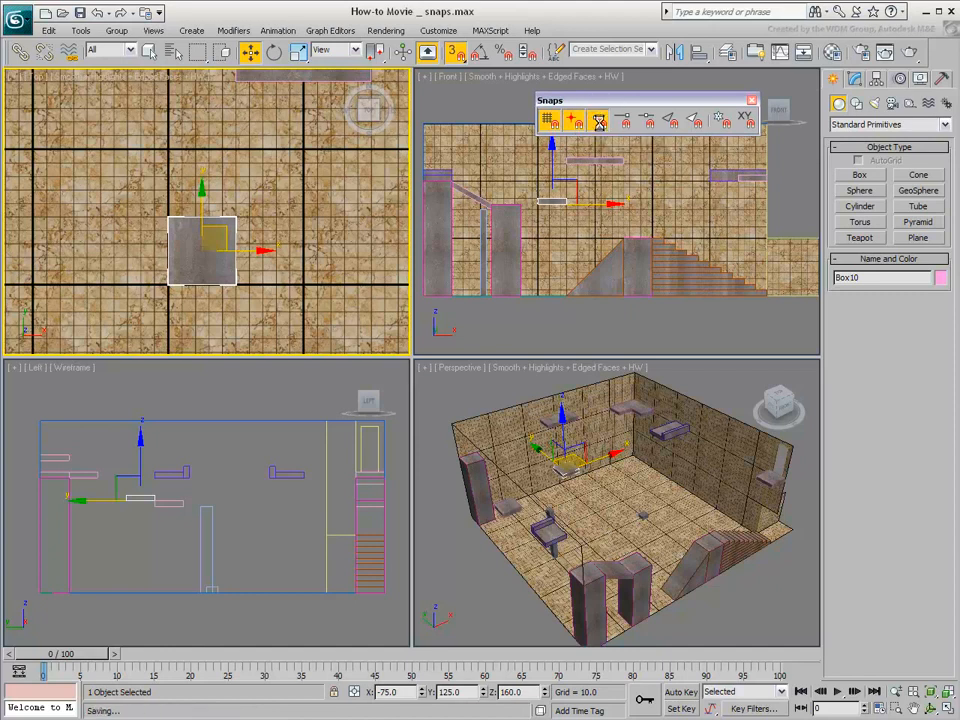
click(648, 122)
click(669, 122)
click(697, 121)
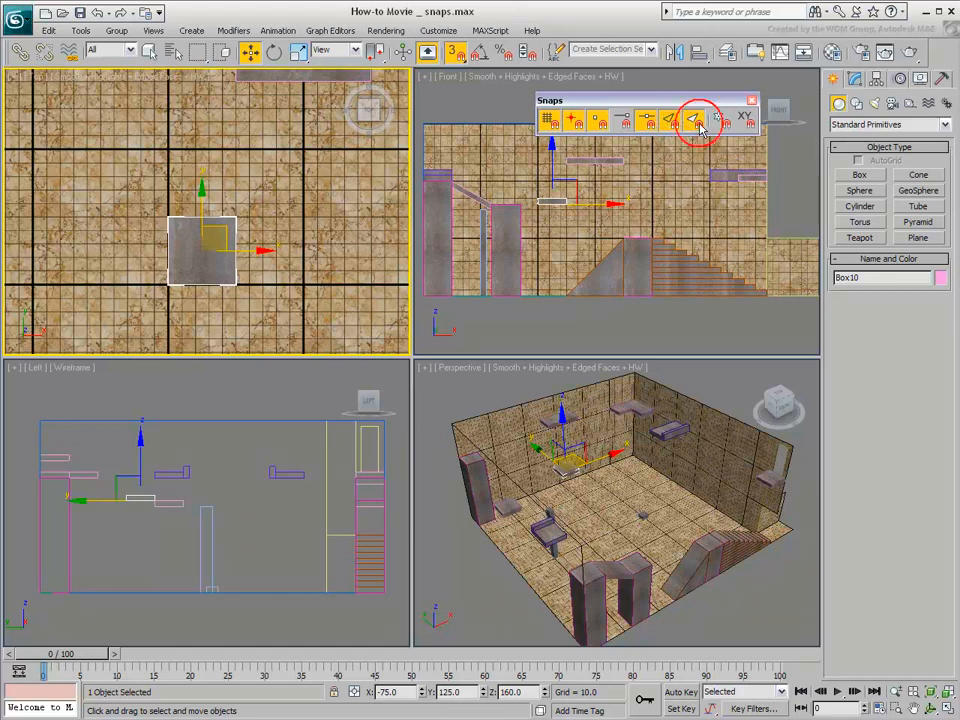
Turn off the Face, Edge, Midpoint, Pivot and Grid Points snap types, leaving only Vertex active
click(695, 123)
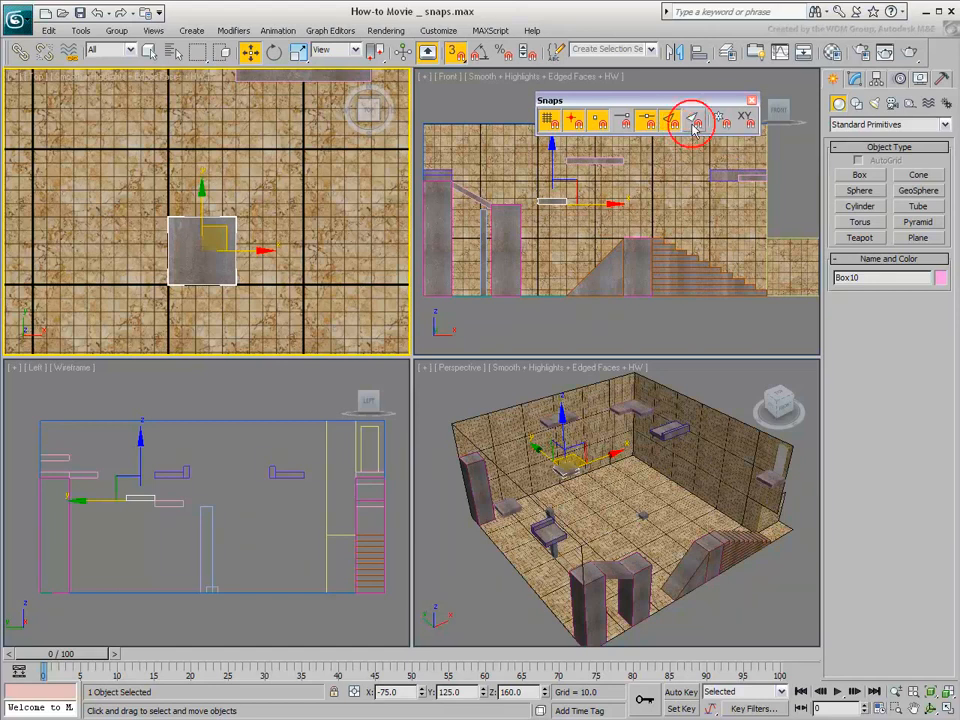
click(670, 121)
click(646, 123)
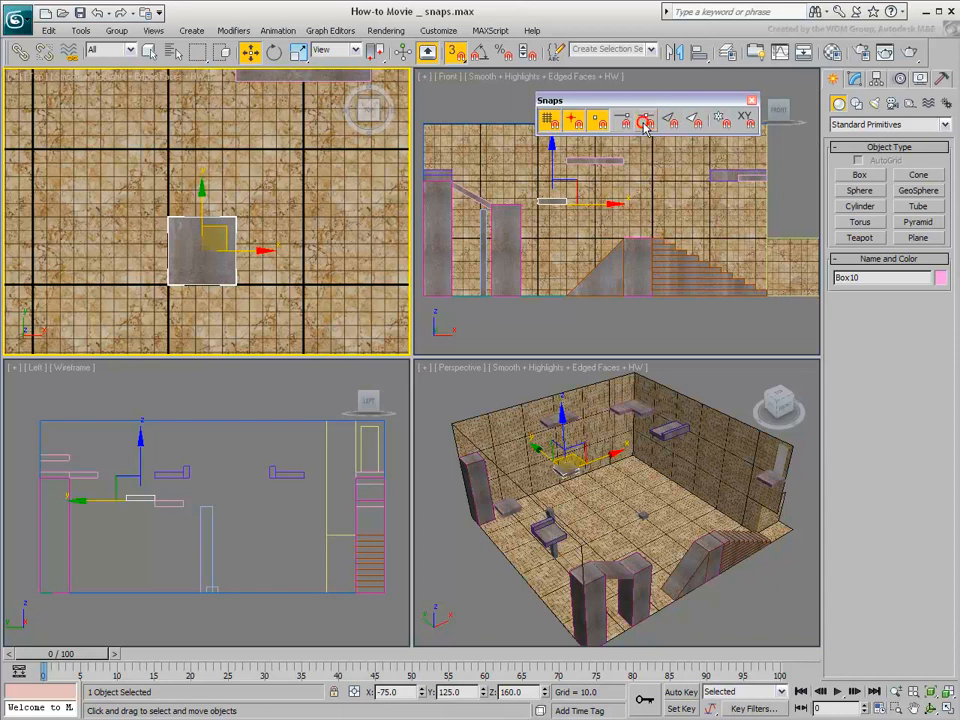
click(575, 126)
click(552, 125)
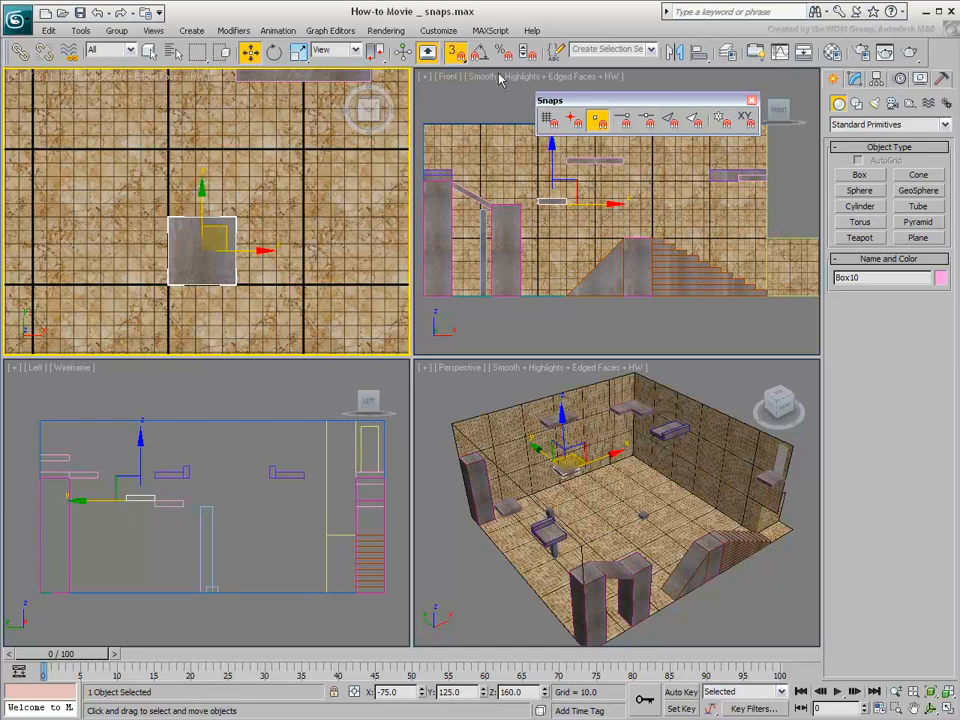
Try moving the square platform in the Perspective viewport by snapping its corner vertex to the higher wall platform's front corner, and undo the move
click(455, 55)
scroll(571, 486, up, 6)
alt+middle_drag(571, 486, 607, 509)
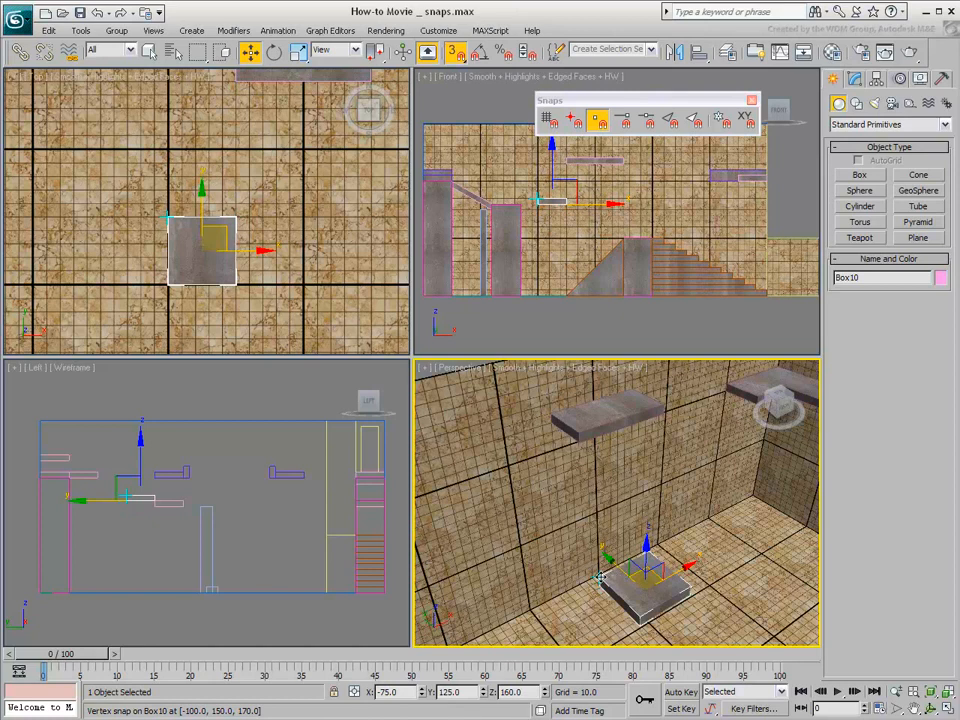
drag(600, 578, 580, 435)
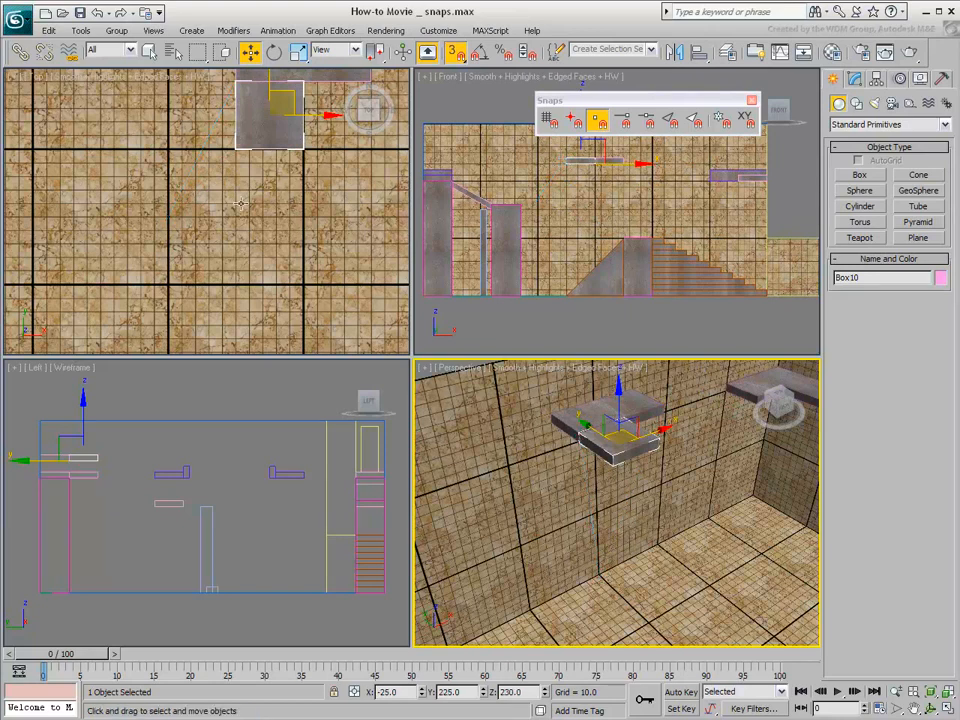
click(96, 14)
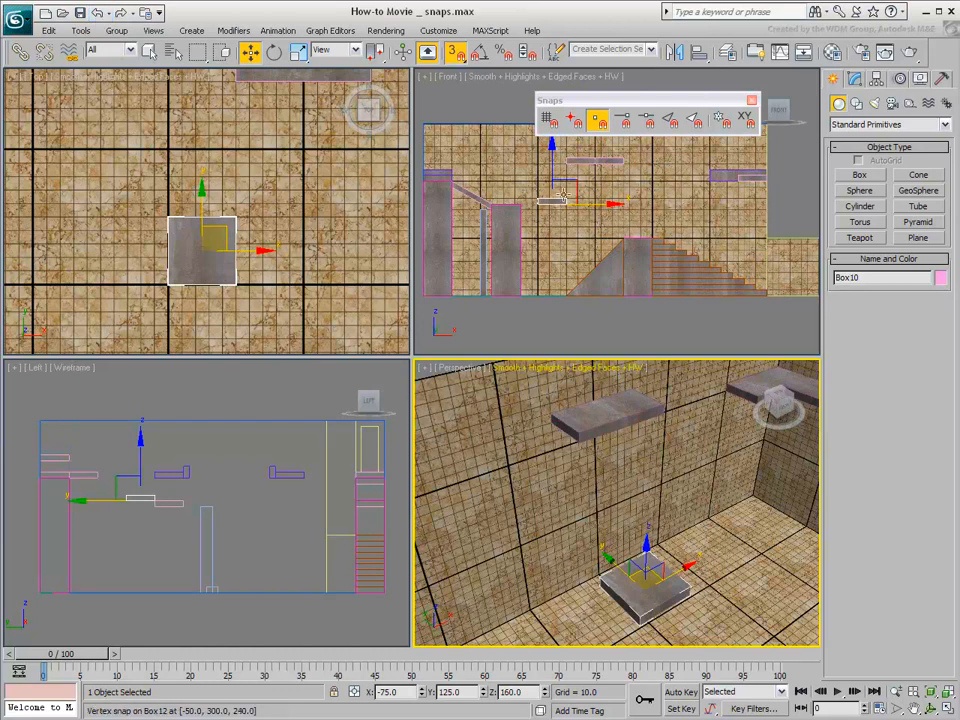
Preview vertex snapping on the platform in the Top viewport and switch the snap mode to 2D
middle_drag(560, 179, 612, 228)
middle_drag(230, 247, 219, 229)
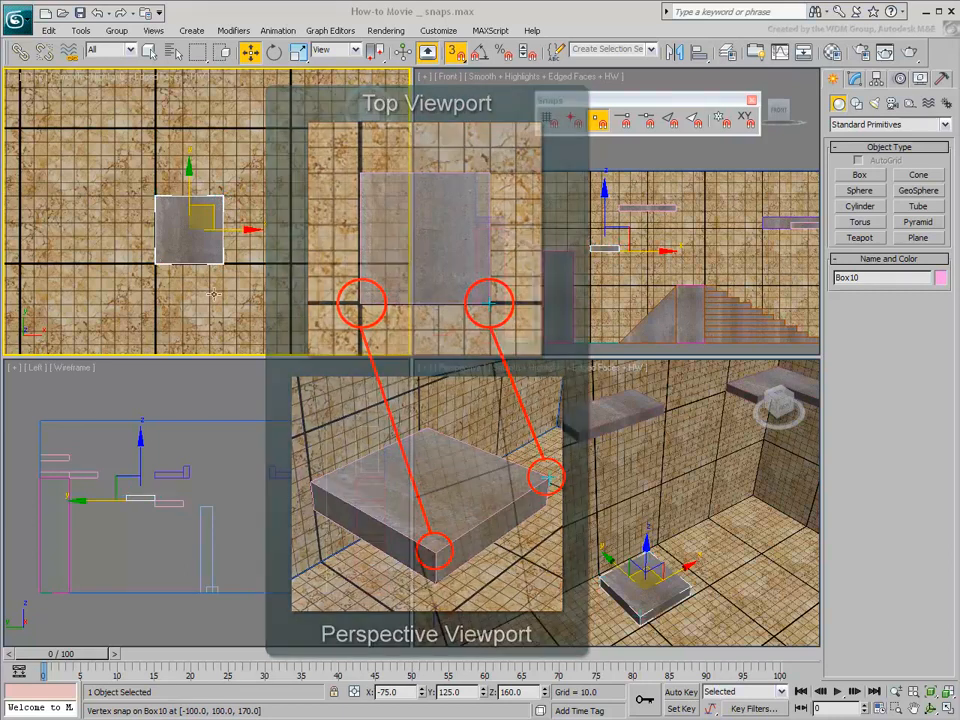
scroll(177, 253, down, 3)
middle_drag(177, 253, 141, 252)
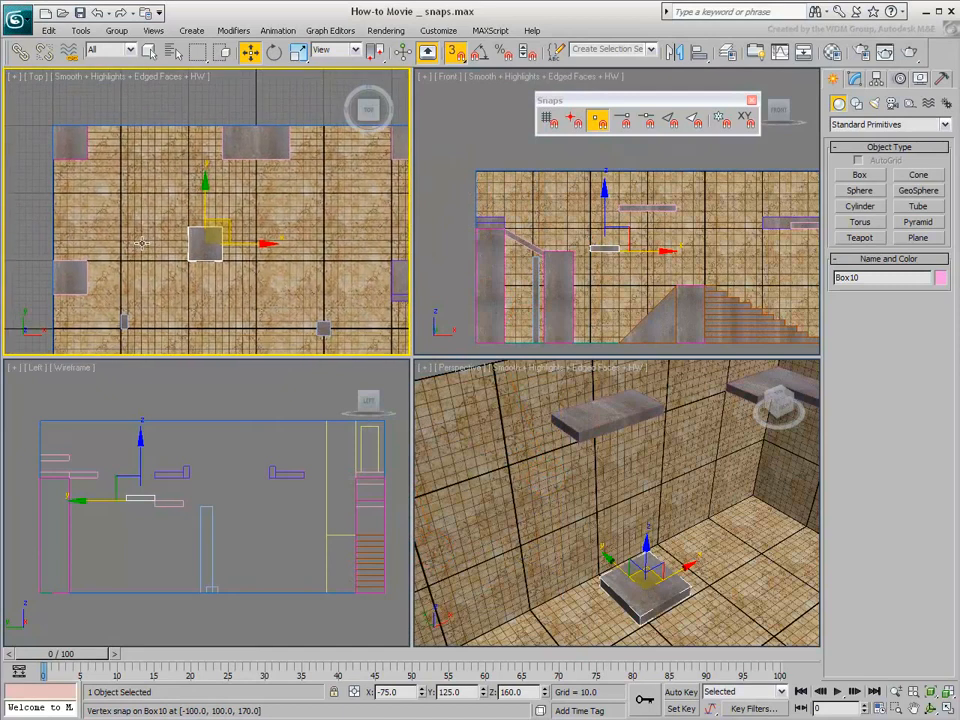
click(454, 56)
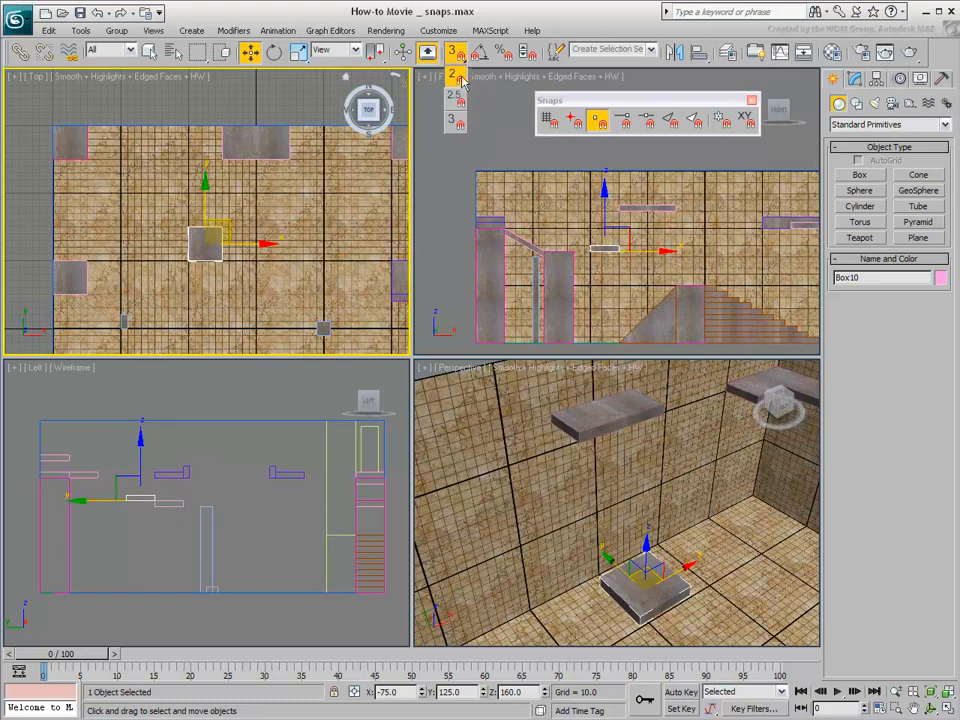
click(459, 79)
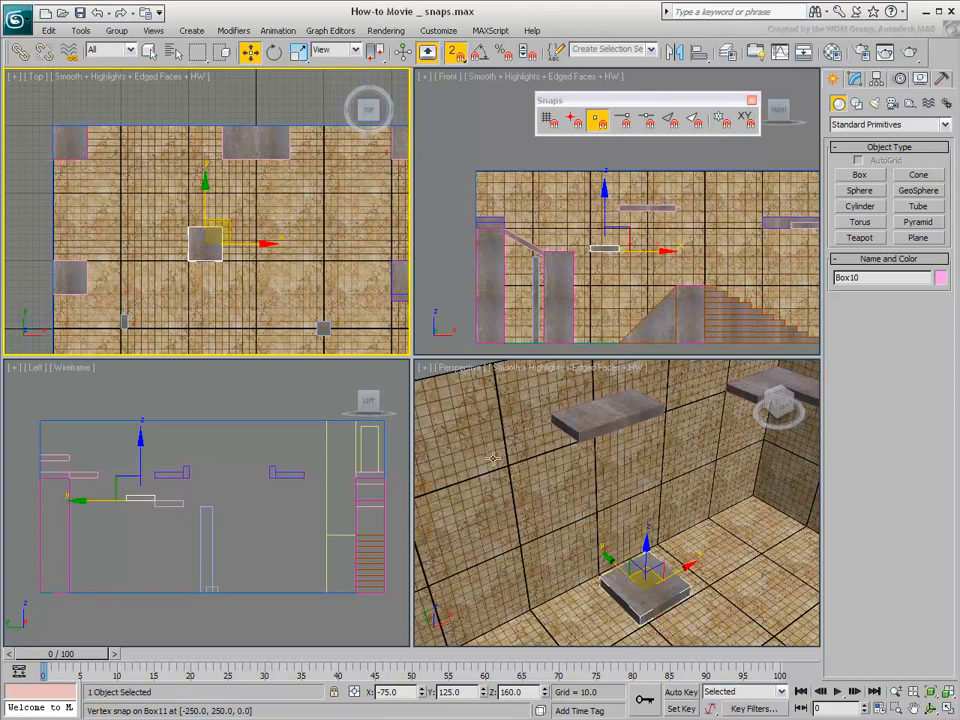
Compare 2D vertex snapping on the tall corner pillar and the floating square platform, leaving the platform selected
scroll(527, 521, down, 10)
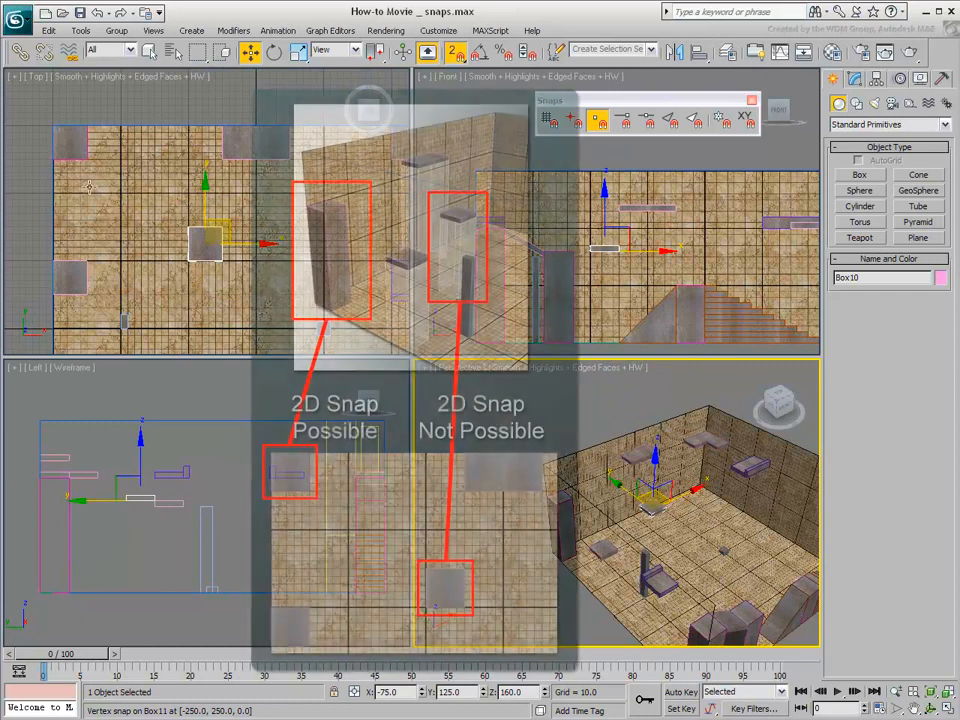
click(74, 148)
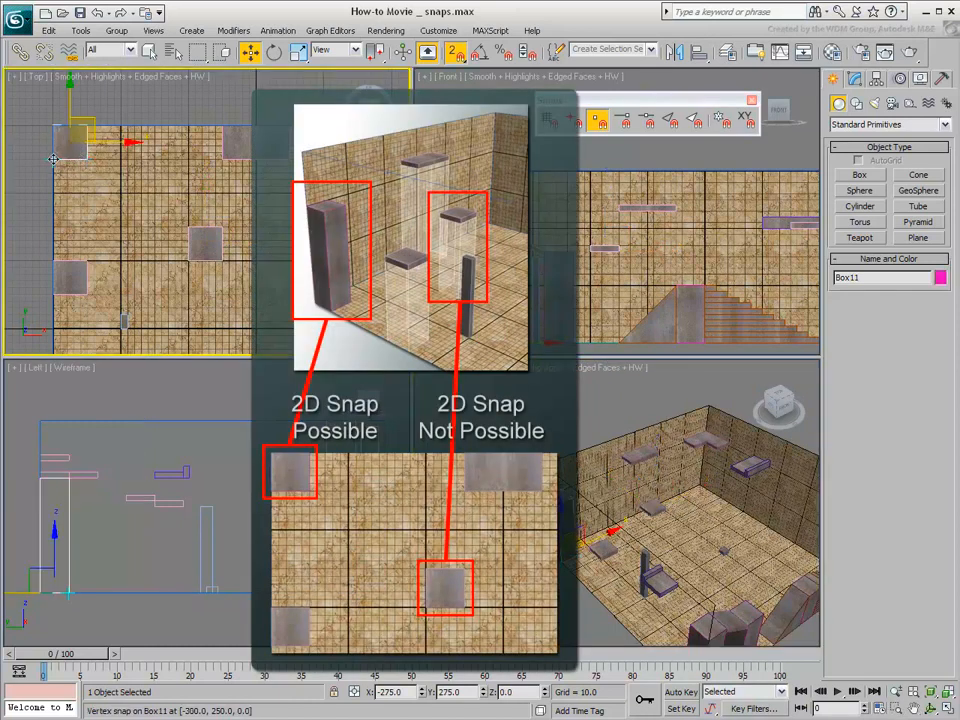
click(207, 247)
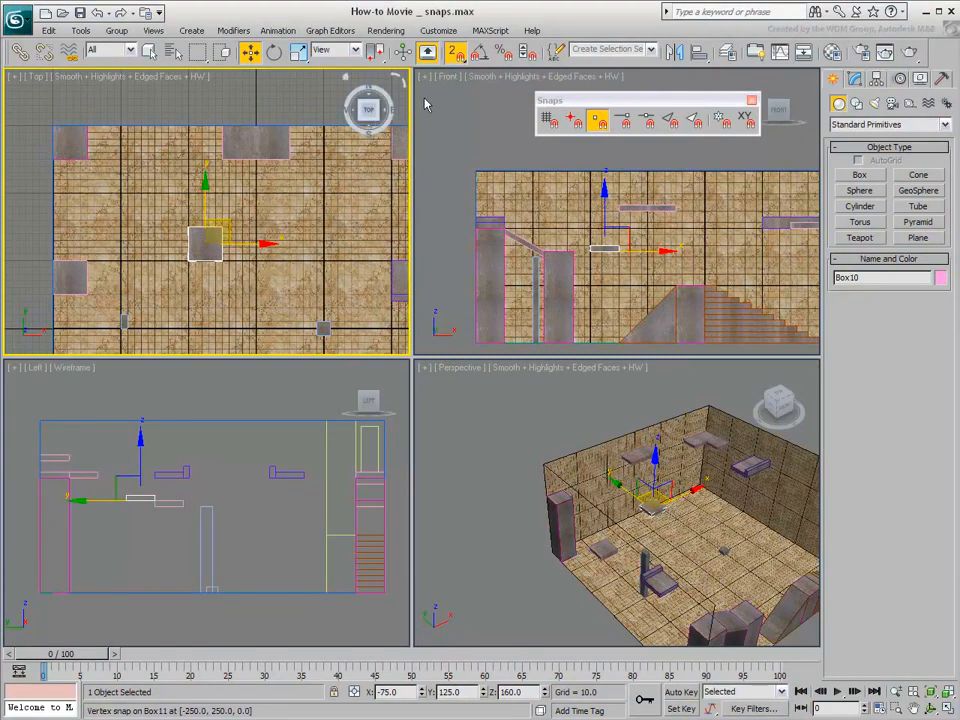
Switch snapping to 2.5D and move the square platform in the Top viewport, snapping its corner vertex to the wall platform's front corner
drag(455, 52, 458, 103)
mouse_move(619, 238)
middle_down()
mouse_move(600, 259)
mouse_move(576, 252)
middle_up()
scroll(599, 262, up, 4)
middle_drag(644, 455, 603, 488)
scroll(605, 541, up, 5)
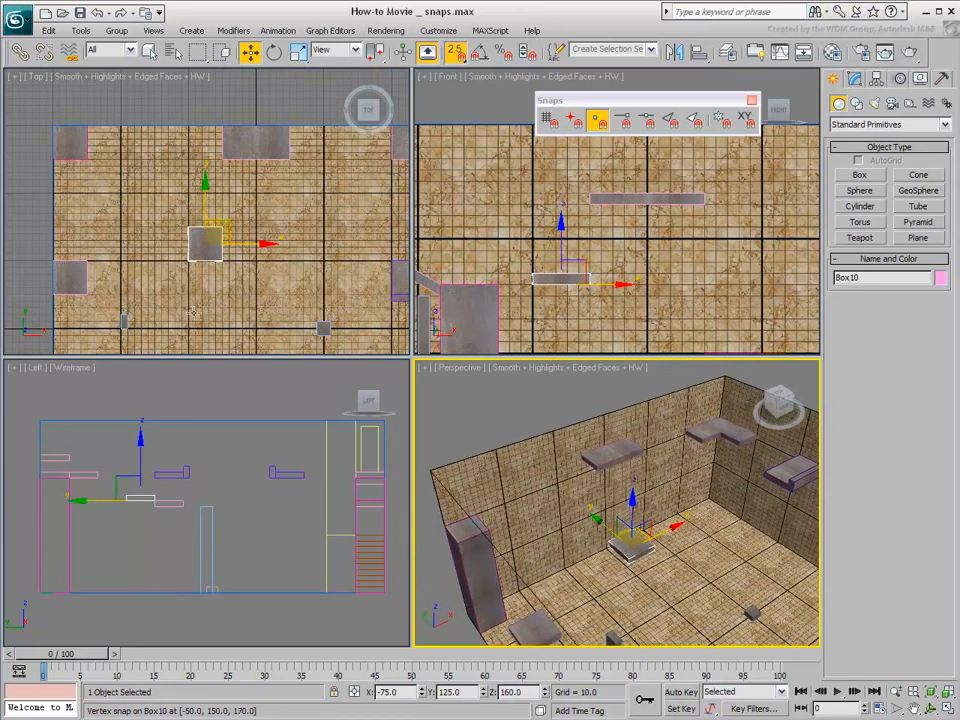
middle_drag(190, 242, 184, 256)
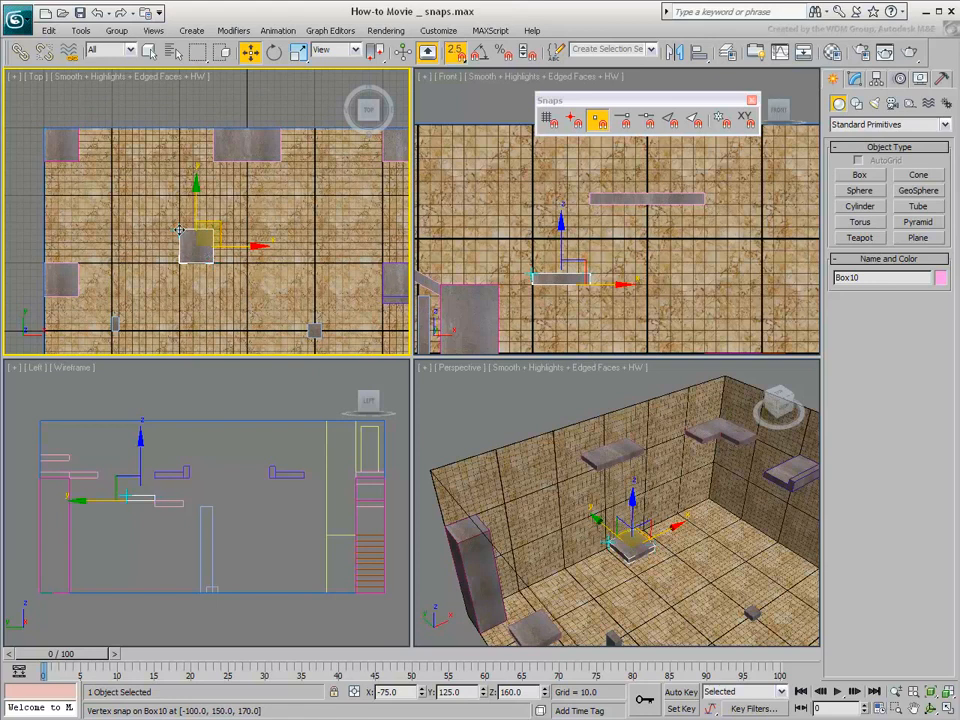
drag(180, 231, 212, 172)
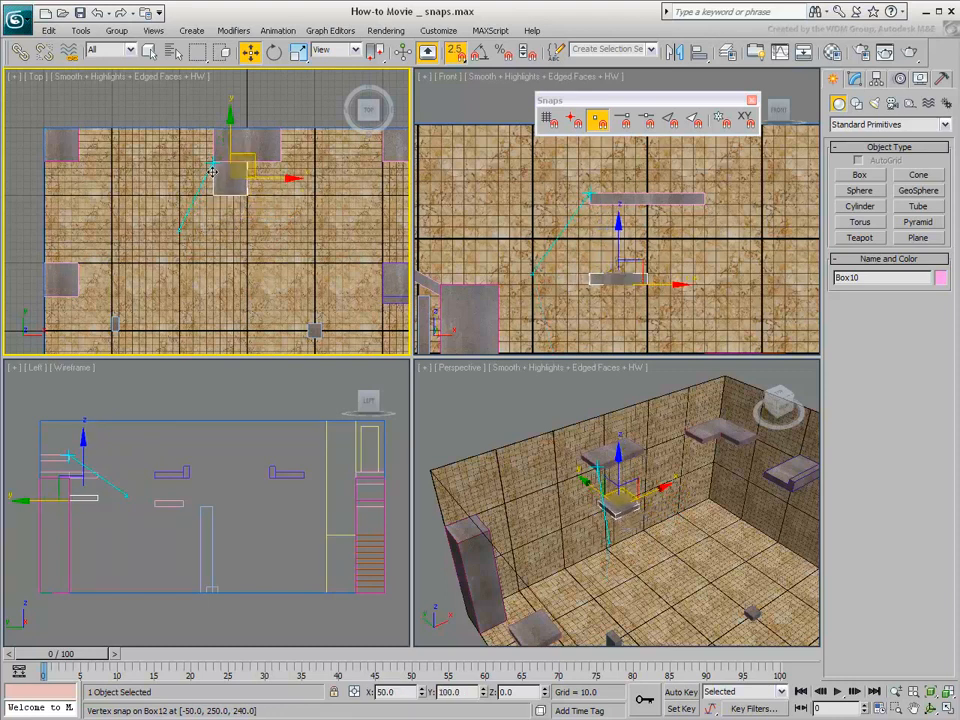
drag(212, 172, 214, 165)
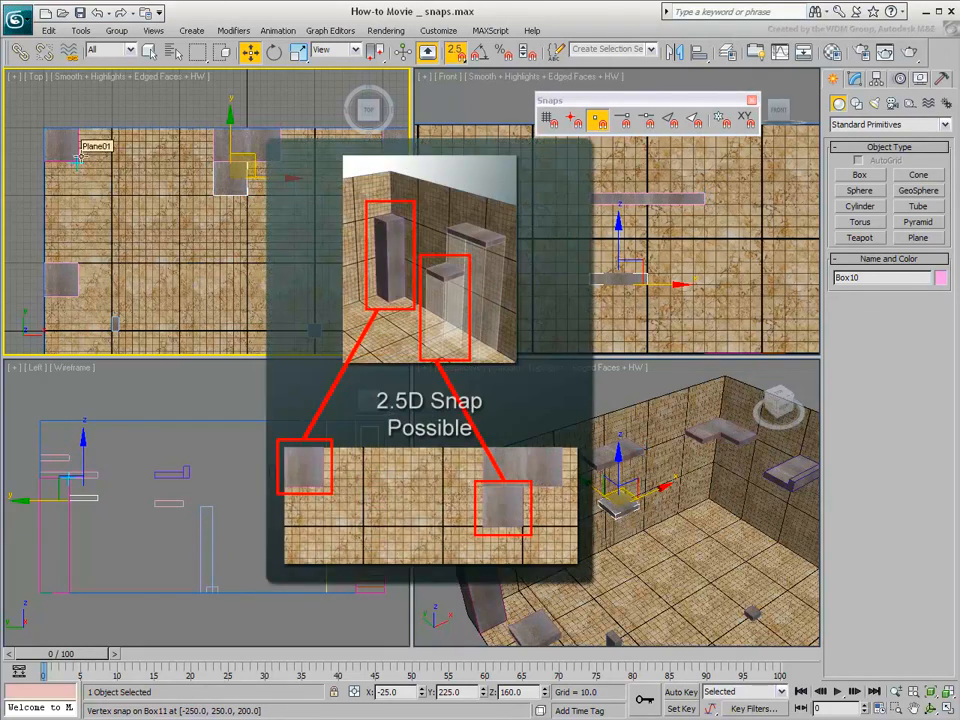
Try 2.5D vertex snapping on the square platform in the Front and Perspective viewports, and undo the platform's move
right_click(452, 205)
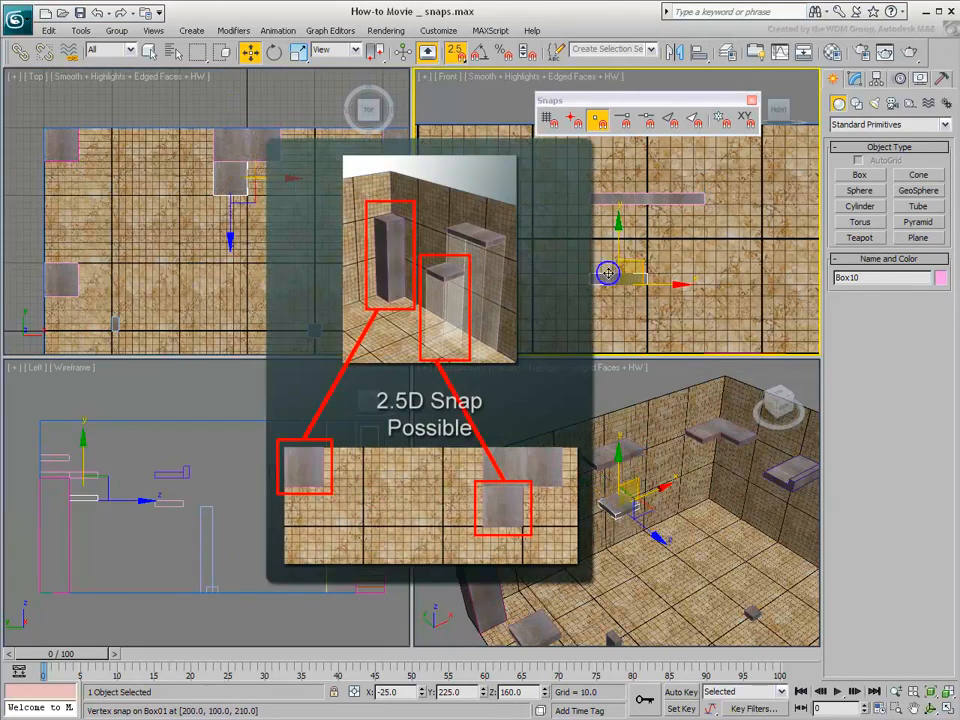
mouse_move(646, 272)
mouse_down()
mouse_move(671, 253)
mouse_move(671, 216)
mouse_move(703, 211)
mouse_move(677, 251)
mouse_move(591, 225)
mouse_move(597, 215)
mouse_move(642, 222)
mouse_move(699, 208)
mouse_move(665, 210)
mouse_move(629, 277)
mouse_up()
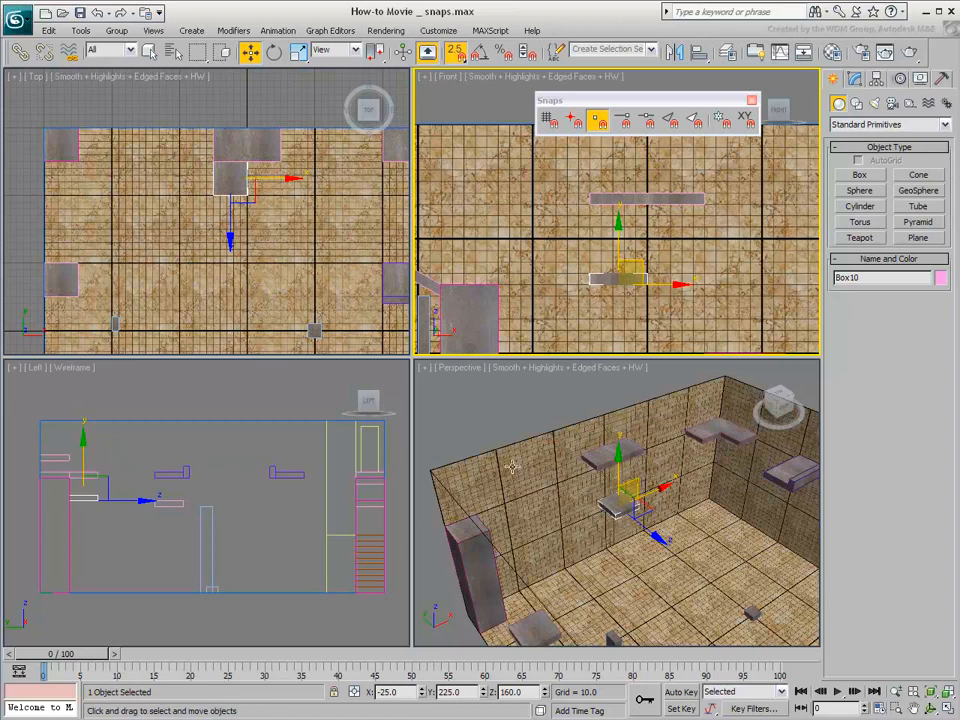
scroll(600, 495, up, 5)
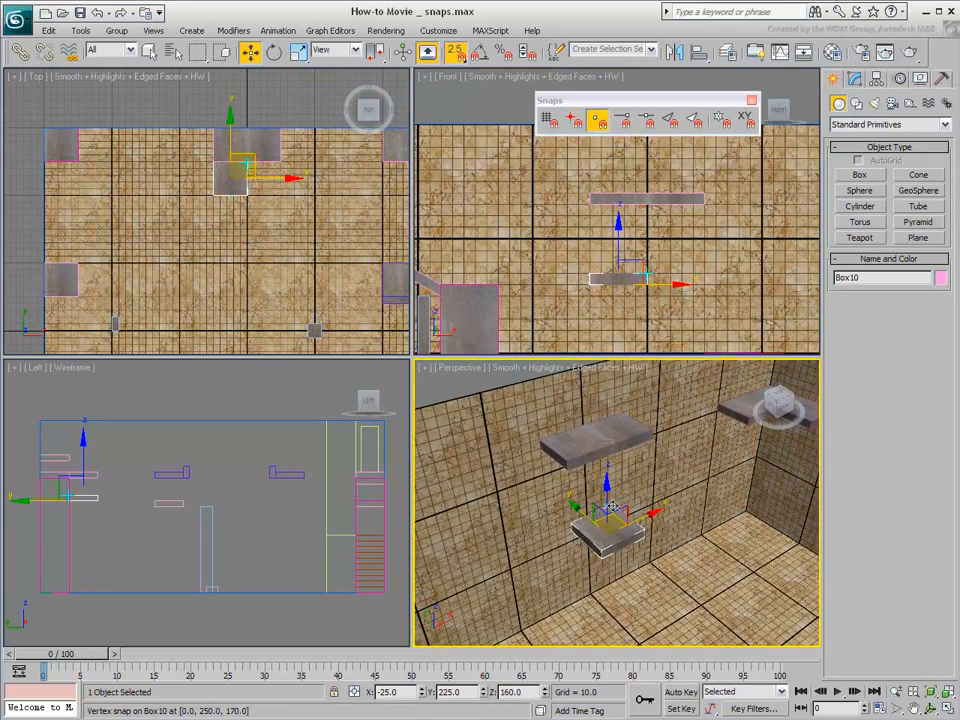
drag(612, 507, 590, 512)
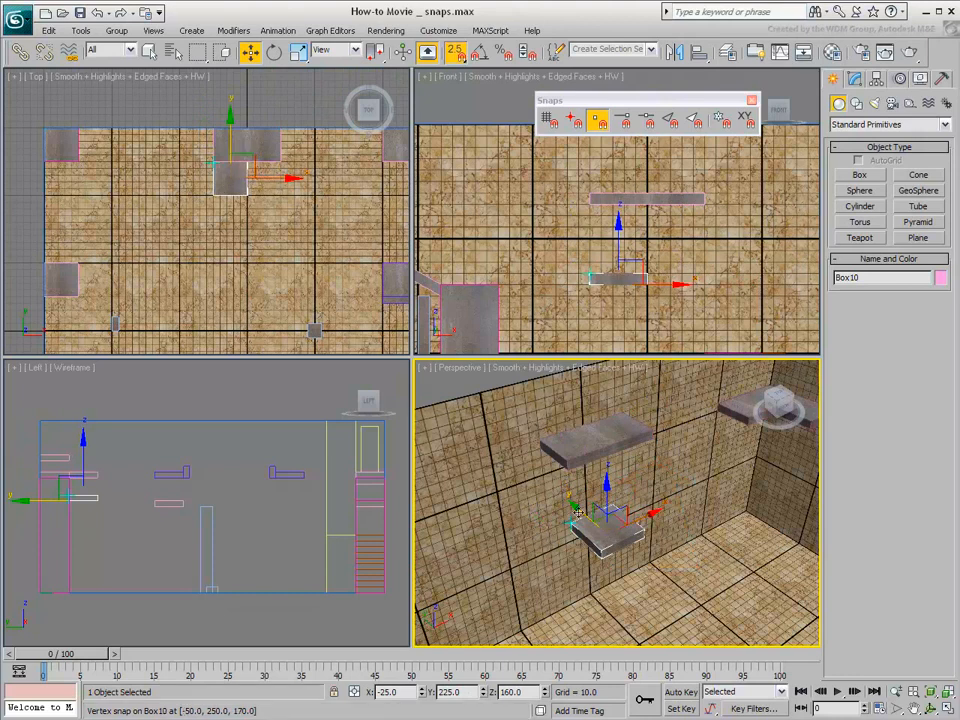
click(97, 13)
scroll(512, 455, down, 5)
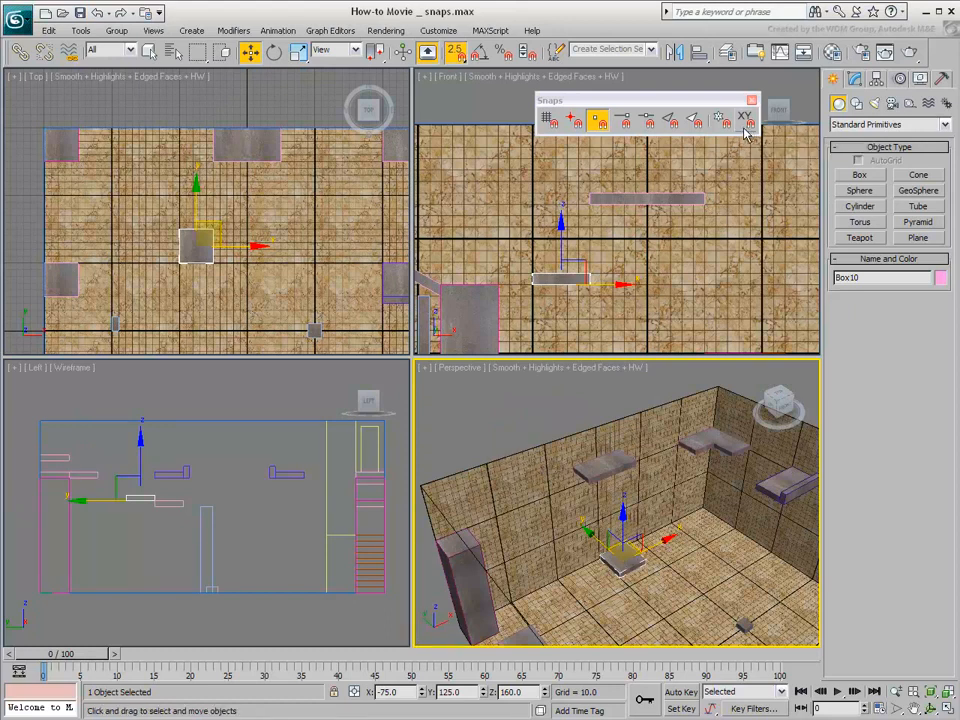
Switch snapping to 3D with axis constraints enabled for snaps, and hide the transform gizmo
drag(458, 56, 458, 120)
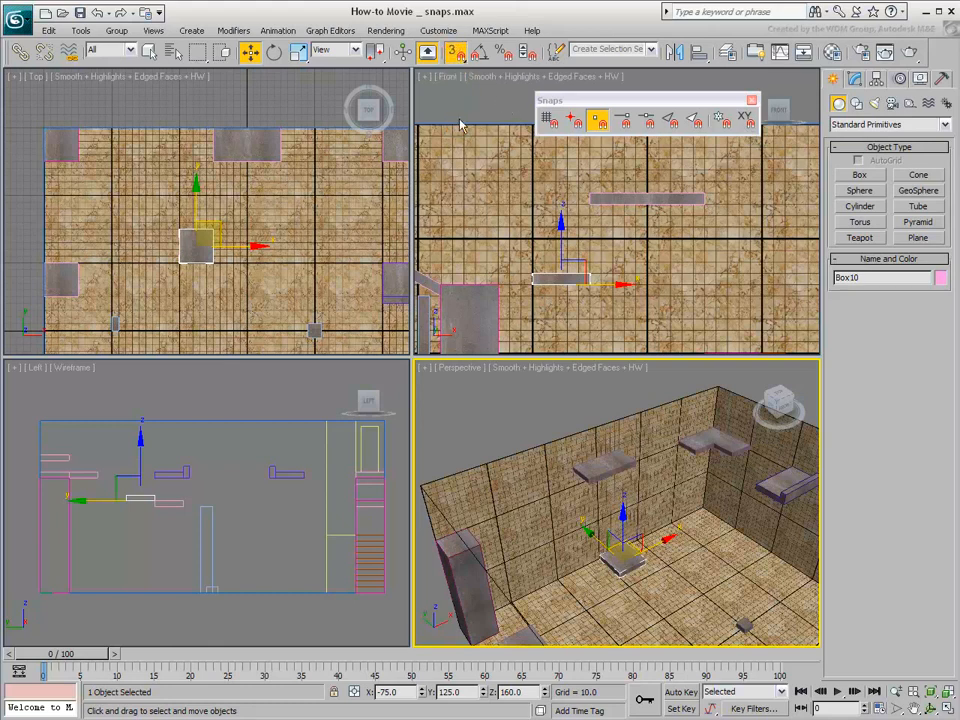
click(746, 122)
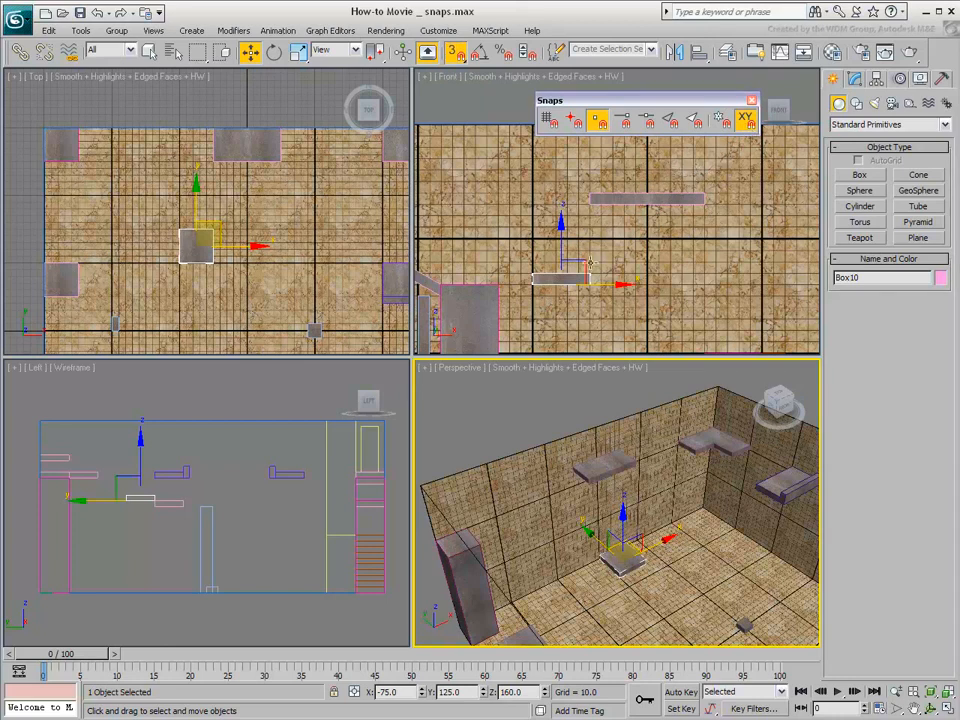
key(x)
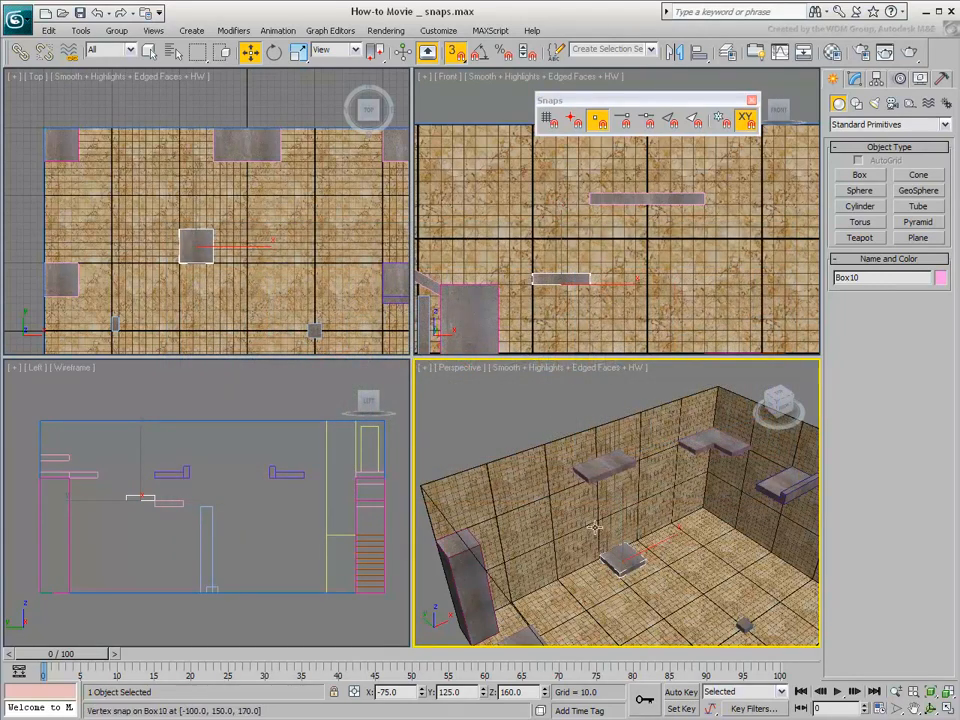
Move the square platform in the Perspective viewport constrained to the XY plane, snapping its back corner vertex to the wall platform's lower front corner
scroll(610, 515, up, 4)
scroll(604, 520, up, 1)
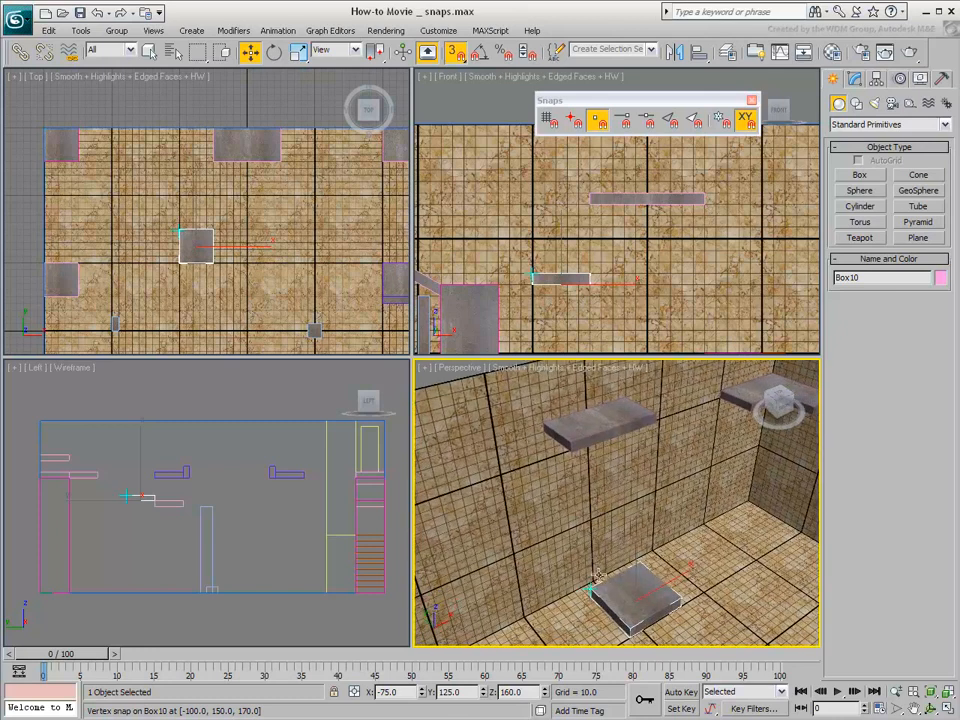
drag(592, 590, 593, 484)
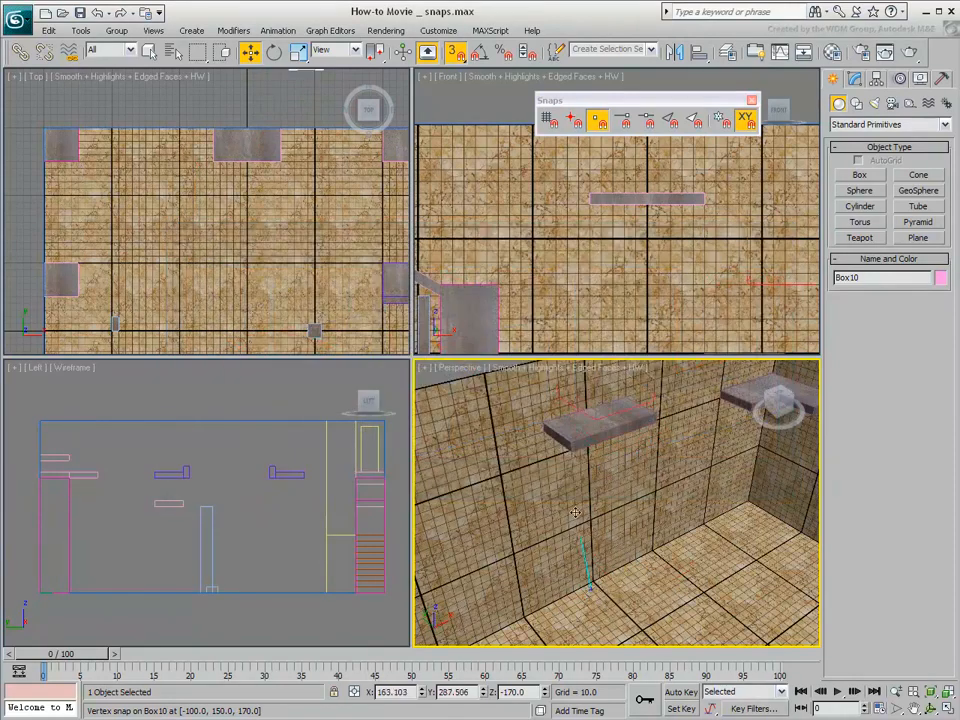
drag(575, 513, 573, 463)
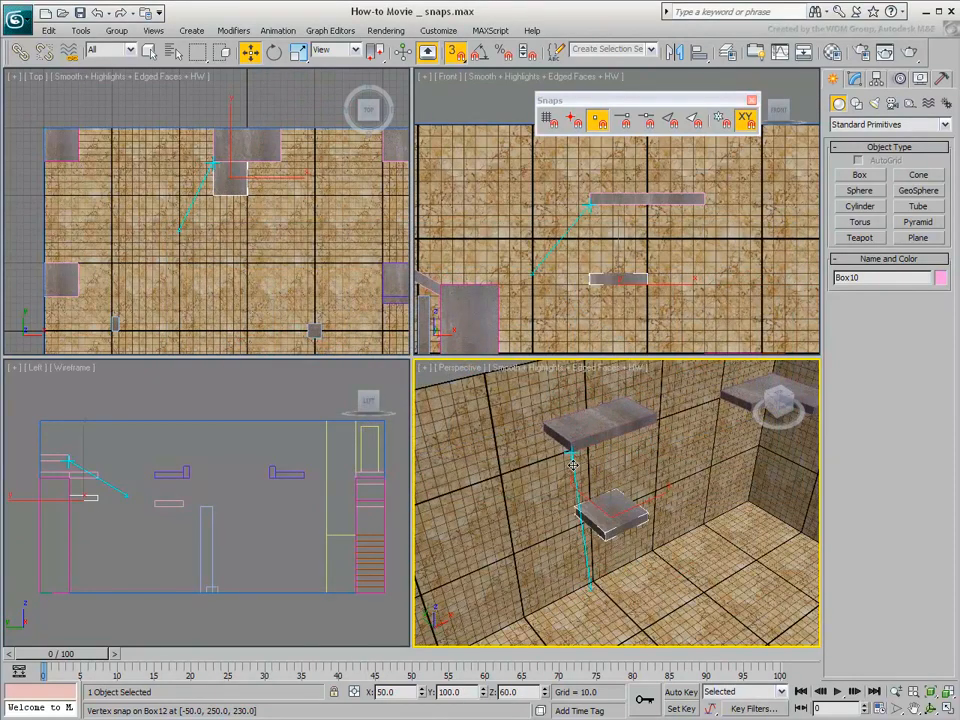
drag(572, 463, 571, 465)
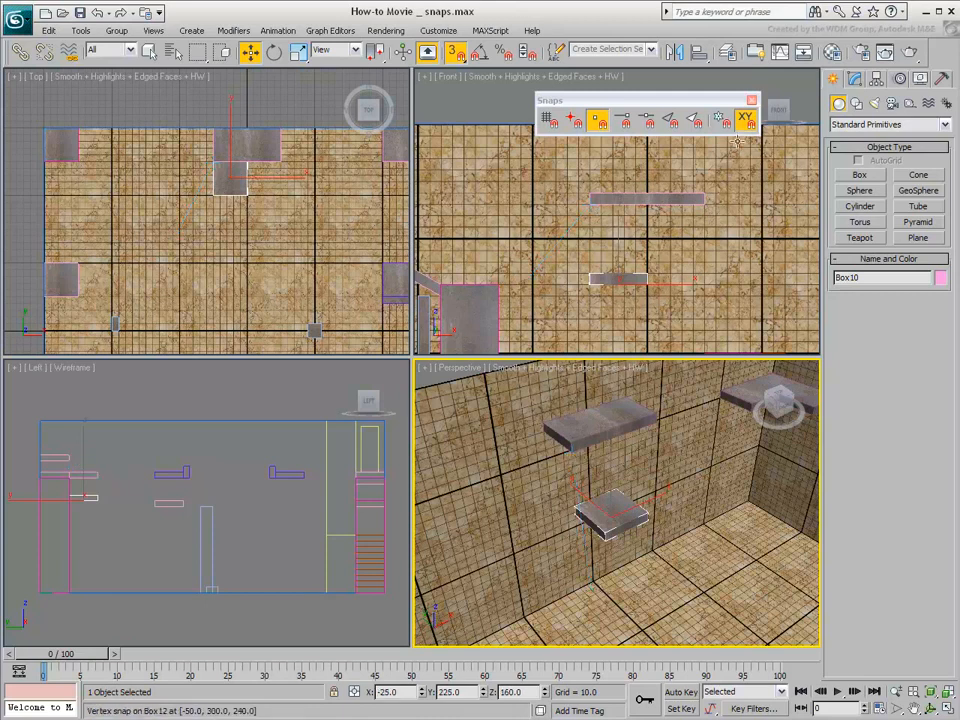
Disable axis constraints for snapping and close the Snaps toolbar
click(745, 127)
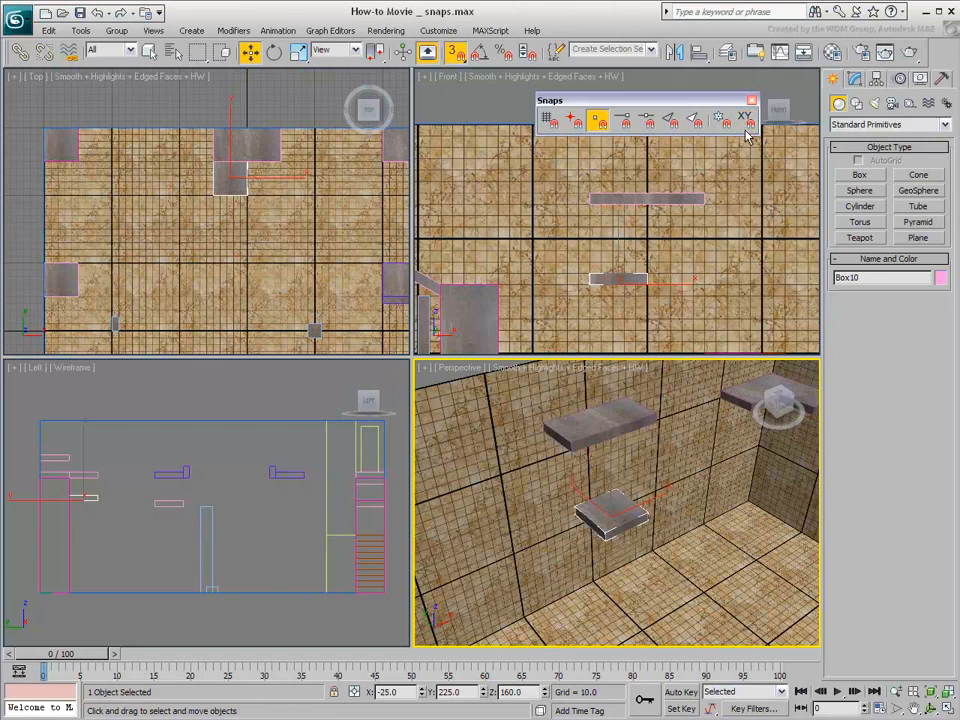
click(752, 100)
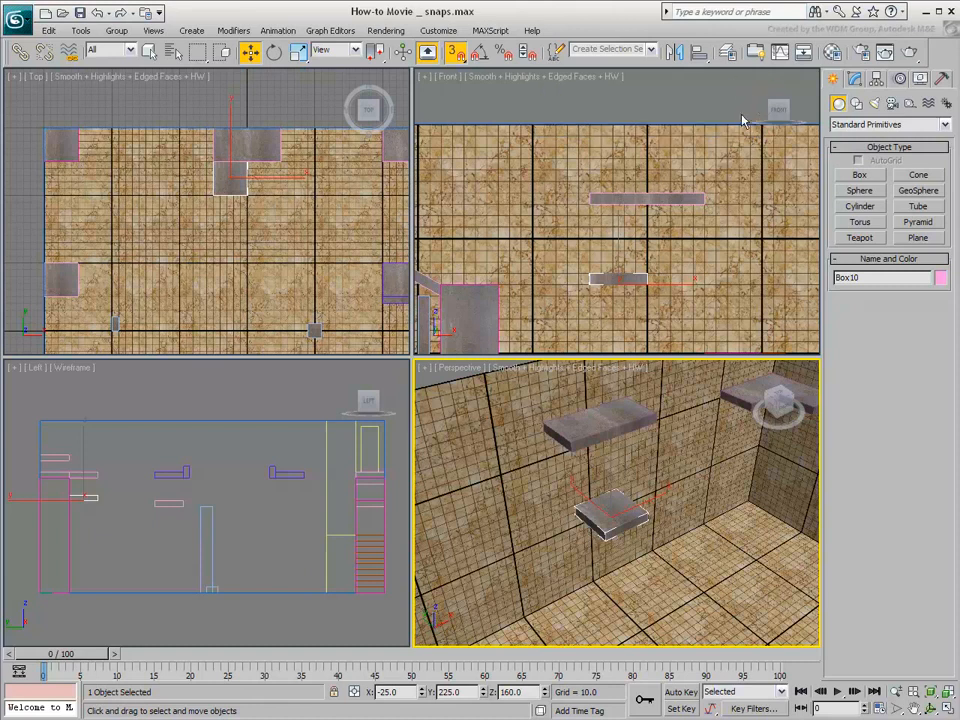
Snap the square platform flush against the right half of the wall platform's front edge at the same height, and show the transform gizmo again
drag(680, 296, 648, 430)
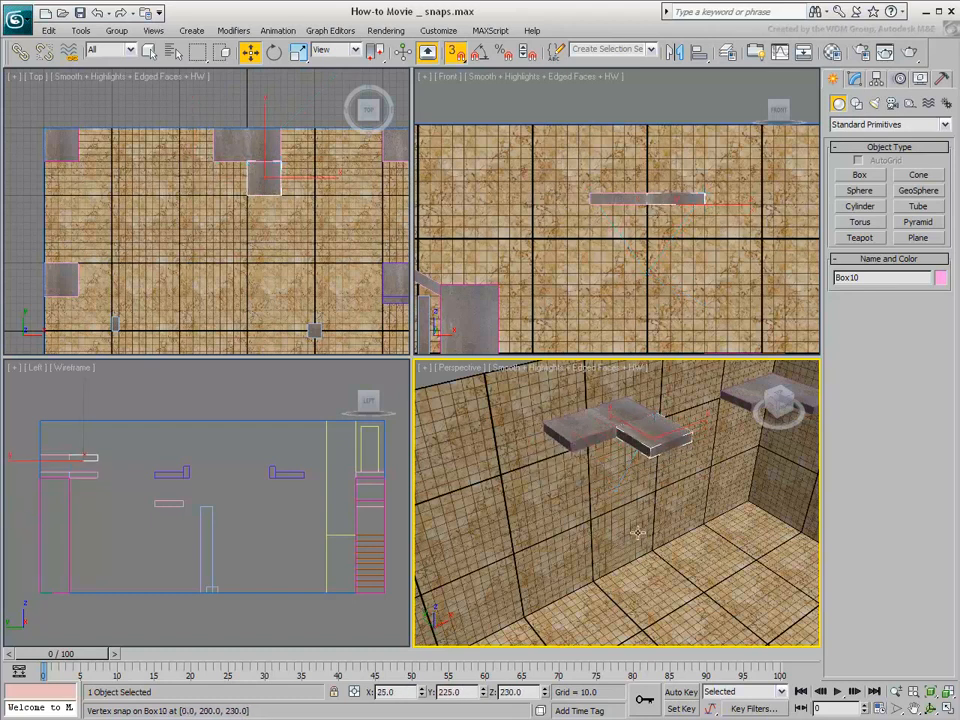
key(x)
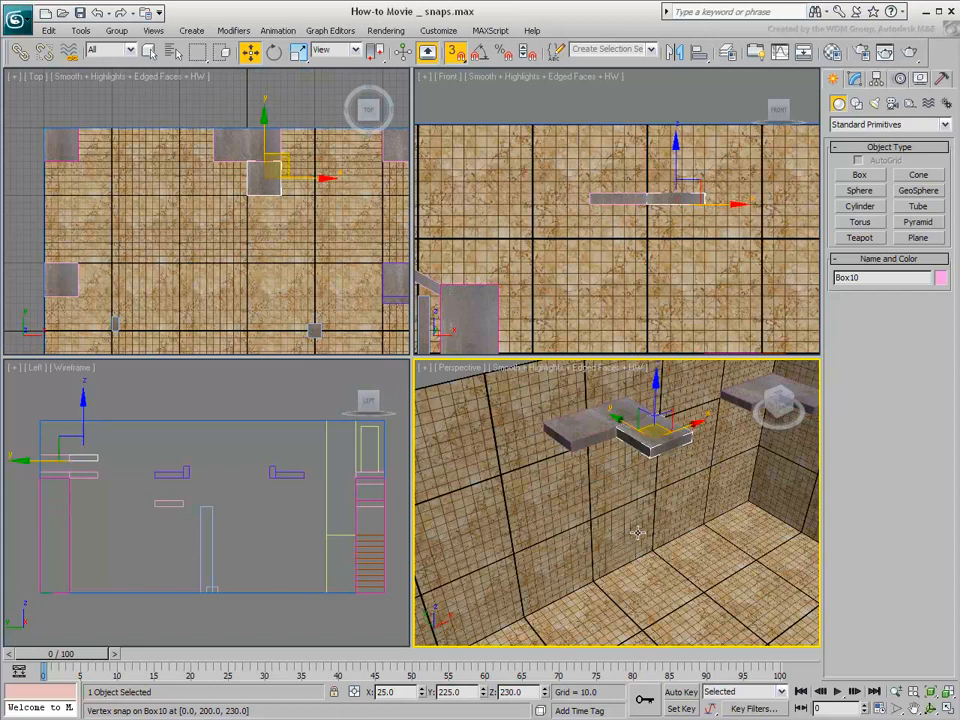